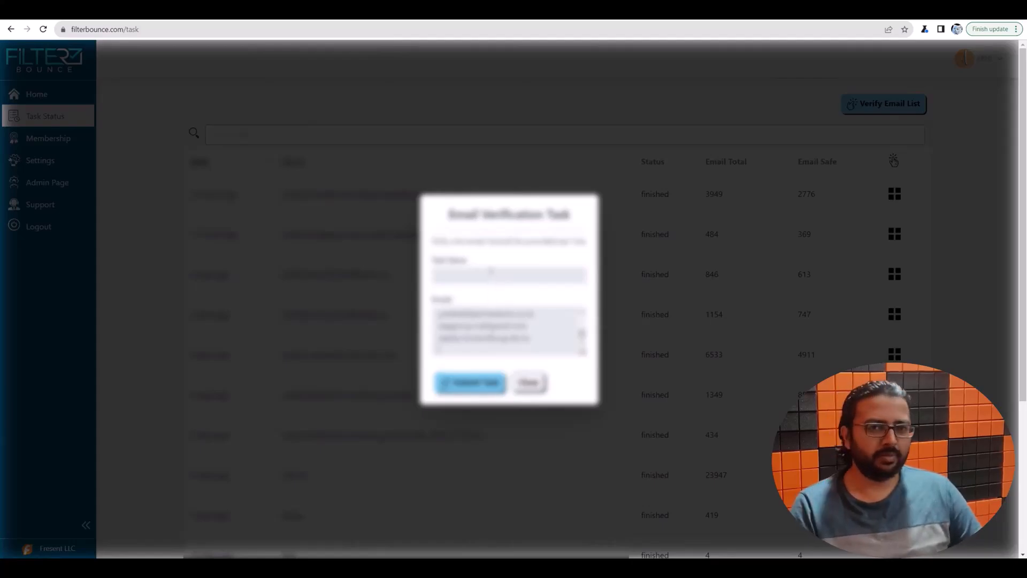
# Step: Submit the FilterBounce email verification task for the scraped lead list
pyautogui.click(470, 381)
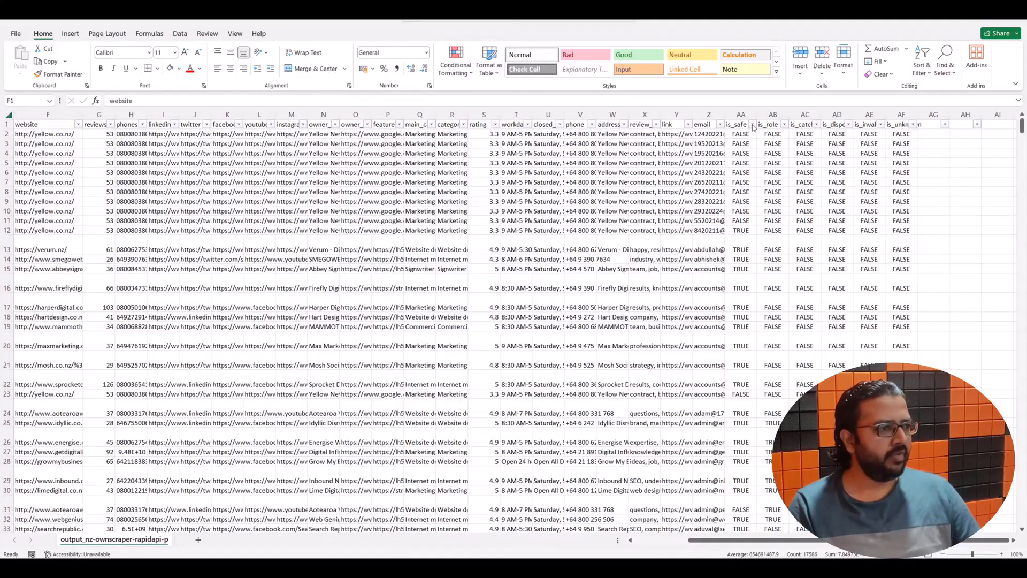
# Step: Filter the is_safe column to FALSE only and delete all those unsafe lead rows
pyautogui.hotkey('ctrl', 'a')
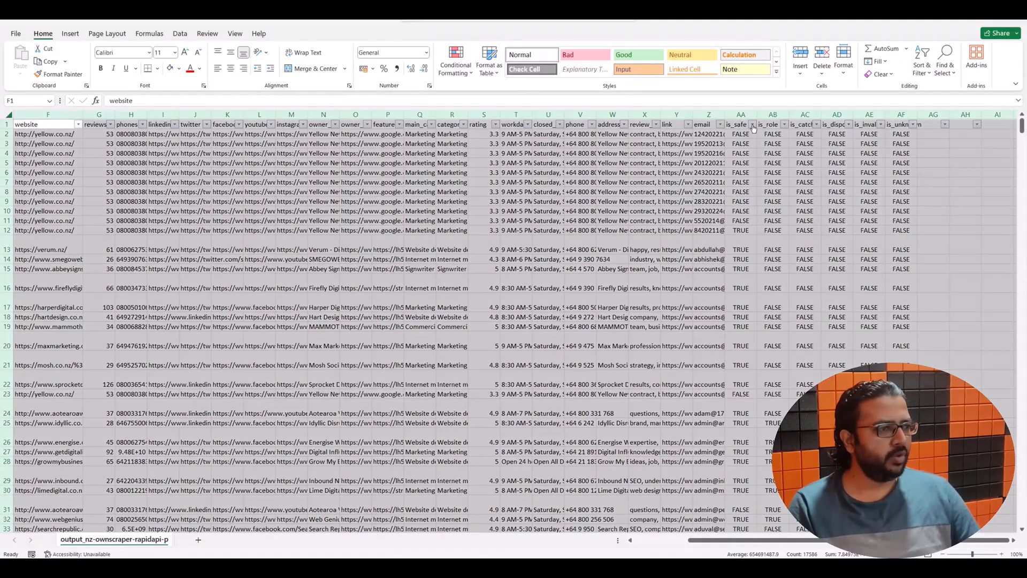
pyautogui.click(753, 125)
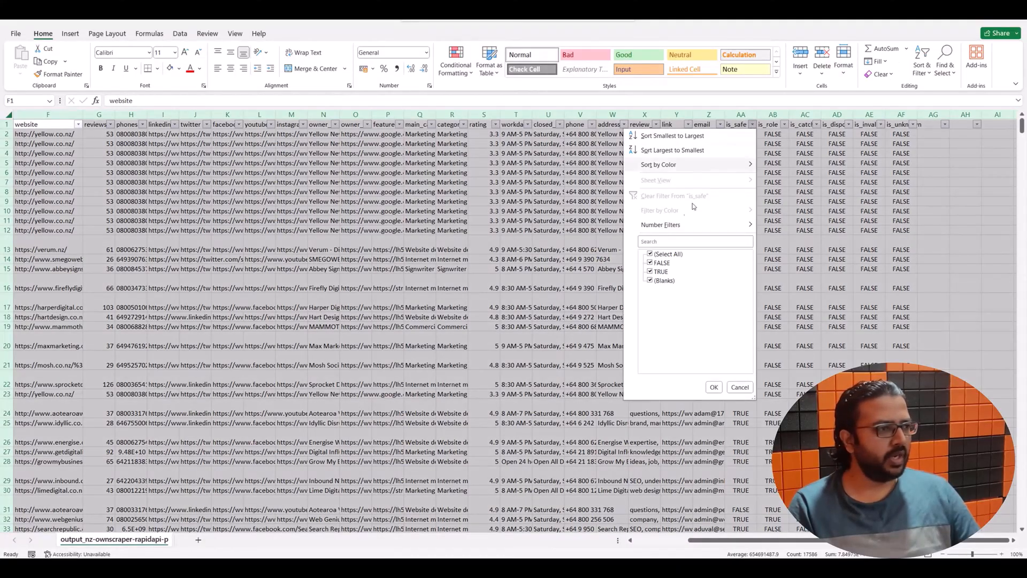
pyautogui.click(651, 253)
pyautogui.click(650, 263)
pyautogui.click(714, 387)
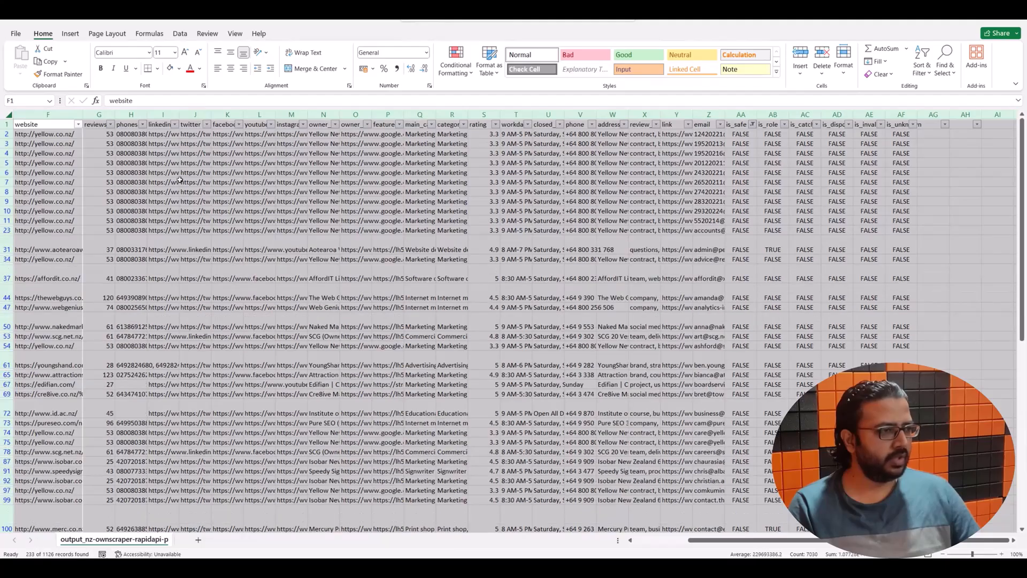
pyautogui.moveTo(3, 133); pyautogui.dragTo(7, 510)
pyautogui.rightClick(7, 510)
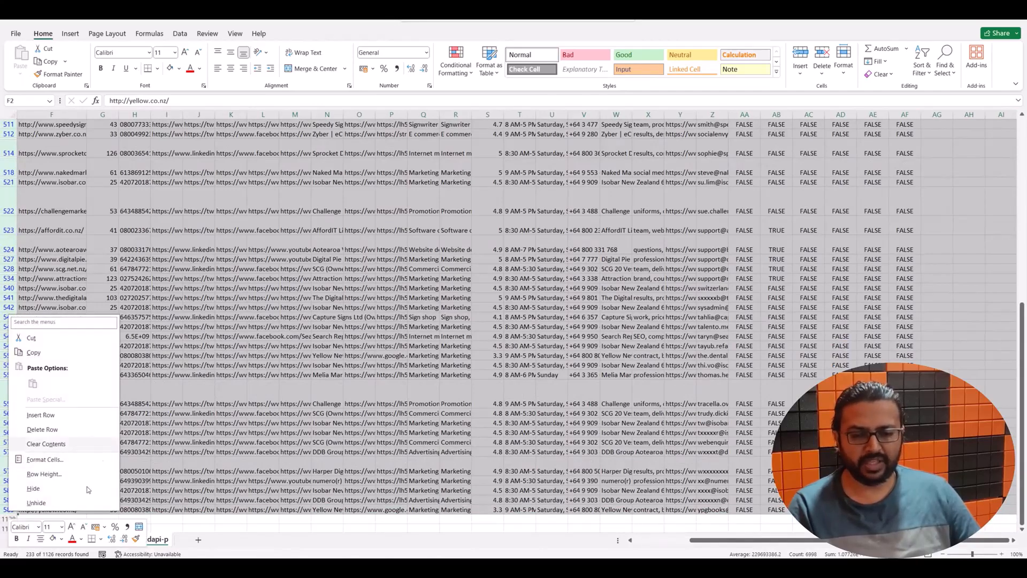
pyautogui.click(70, 416)
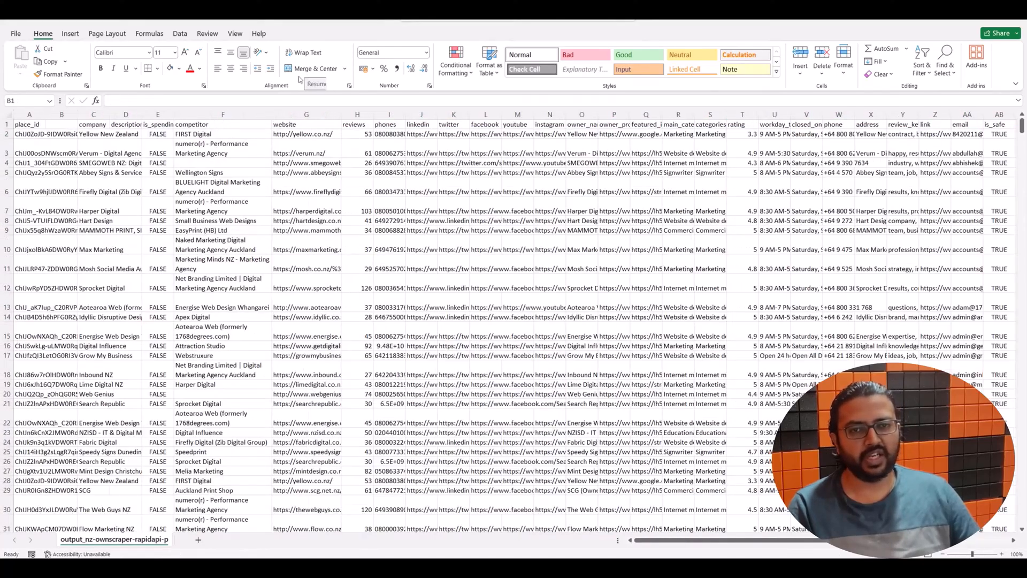
# Step: Rename the column B header to fullname
pyautogui.click(58, 124)
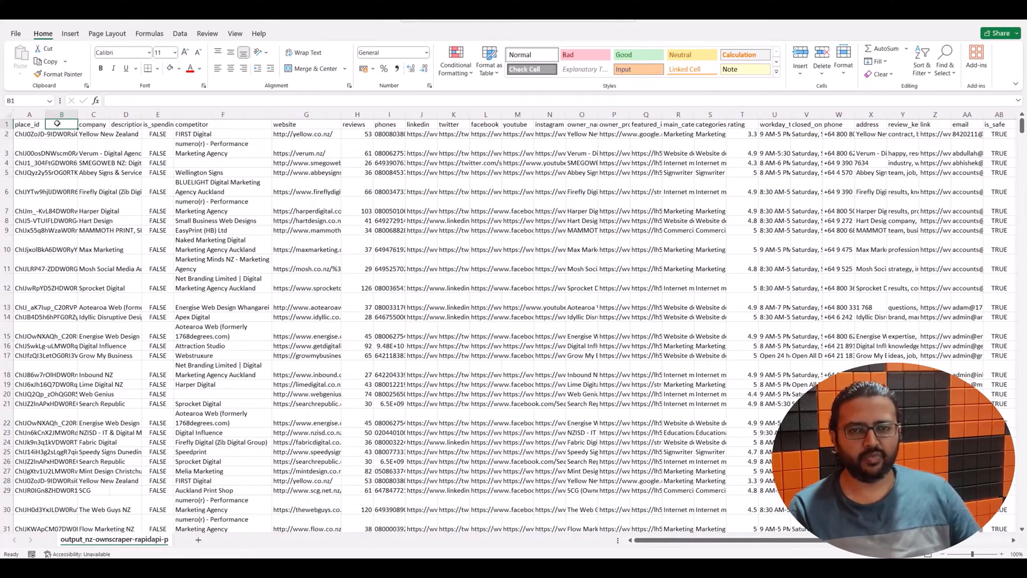
pyautogui.write('fullname')
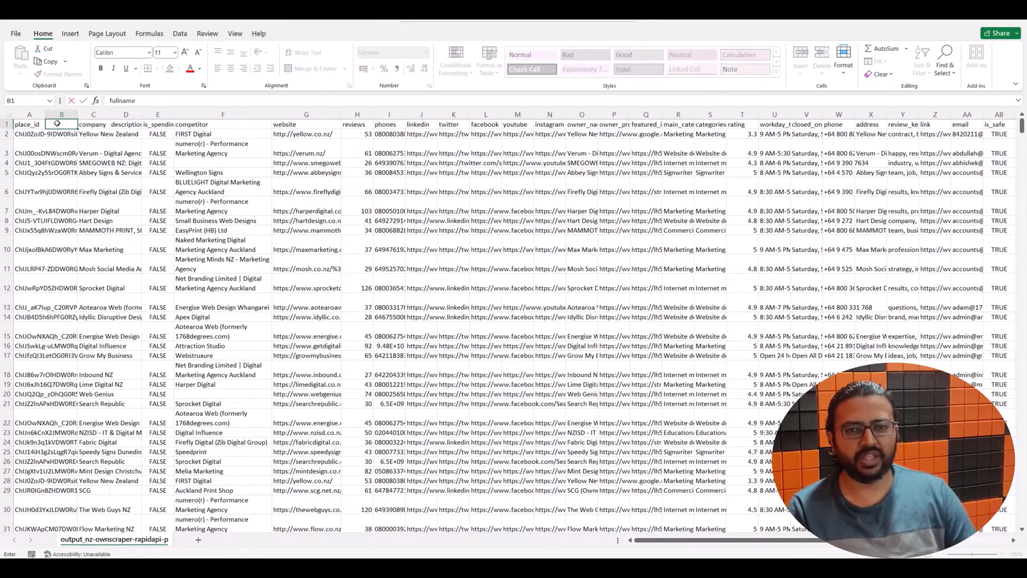
pyautogui.press('Return')
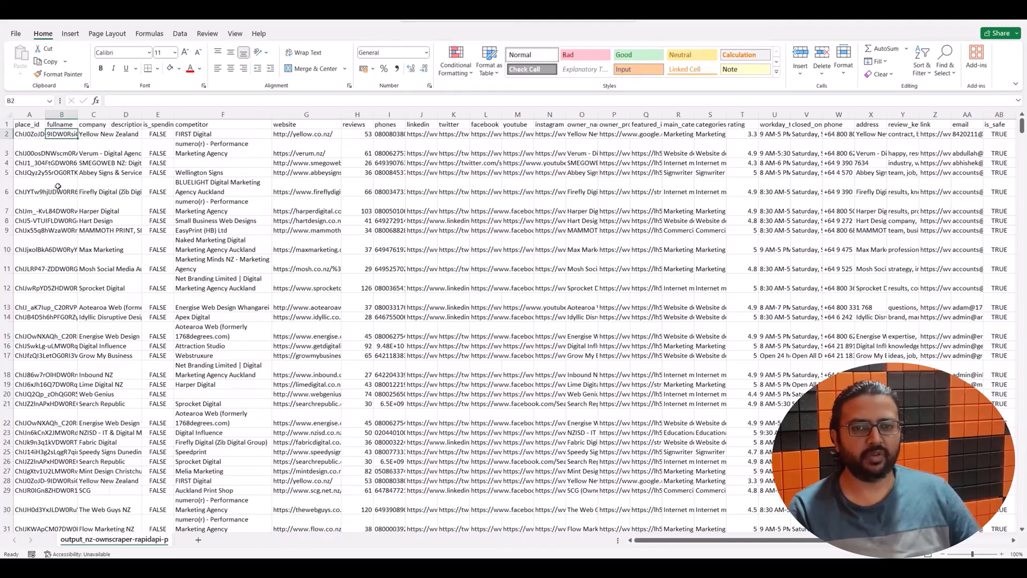
# Step: Check the company, competitor and email headers, then review the fullname values
pyautogui.click(96, 125)
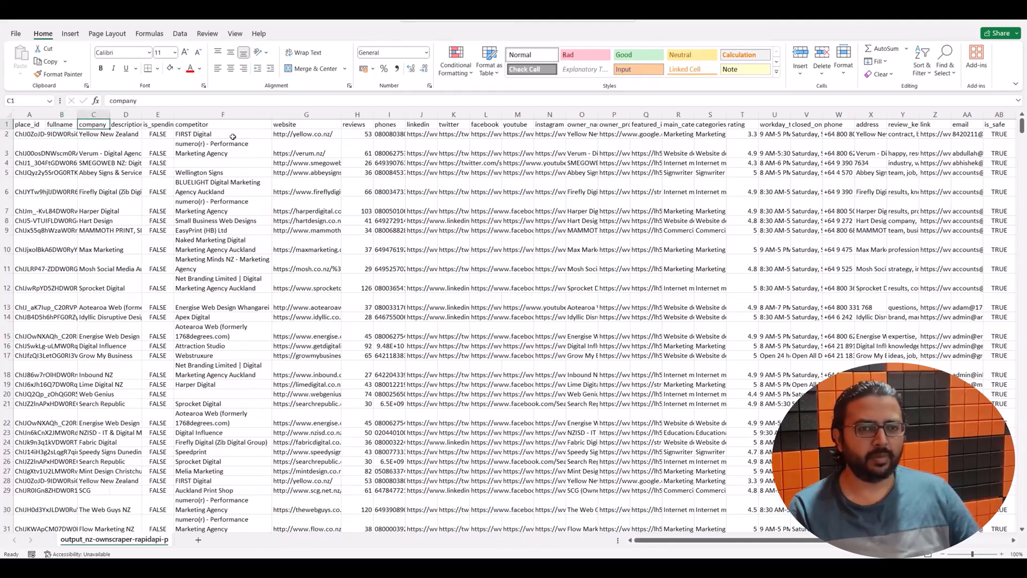
pyautogui.click(217, 127)
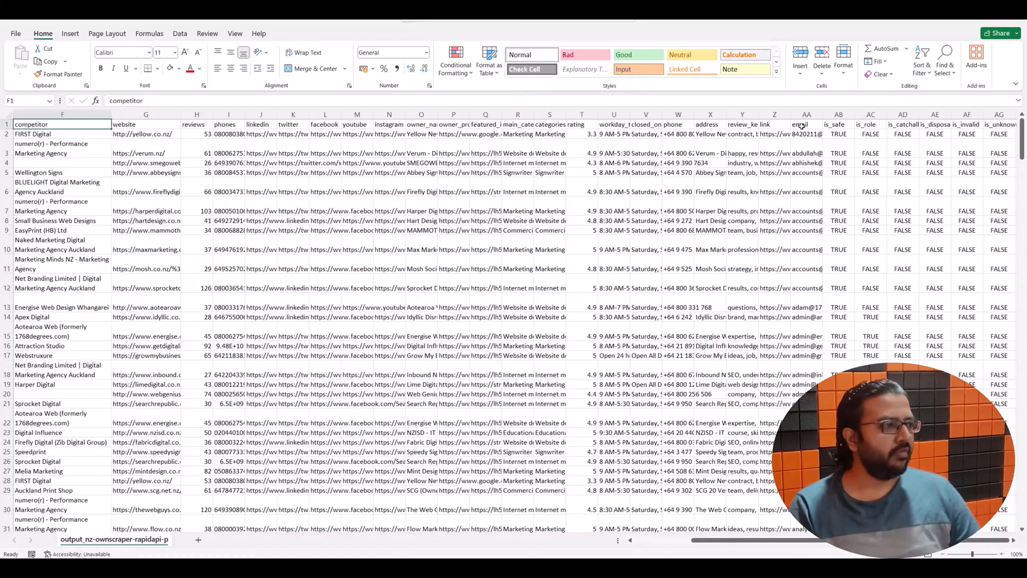
pyautogui.click(803, 126)
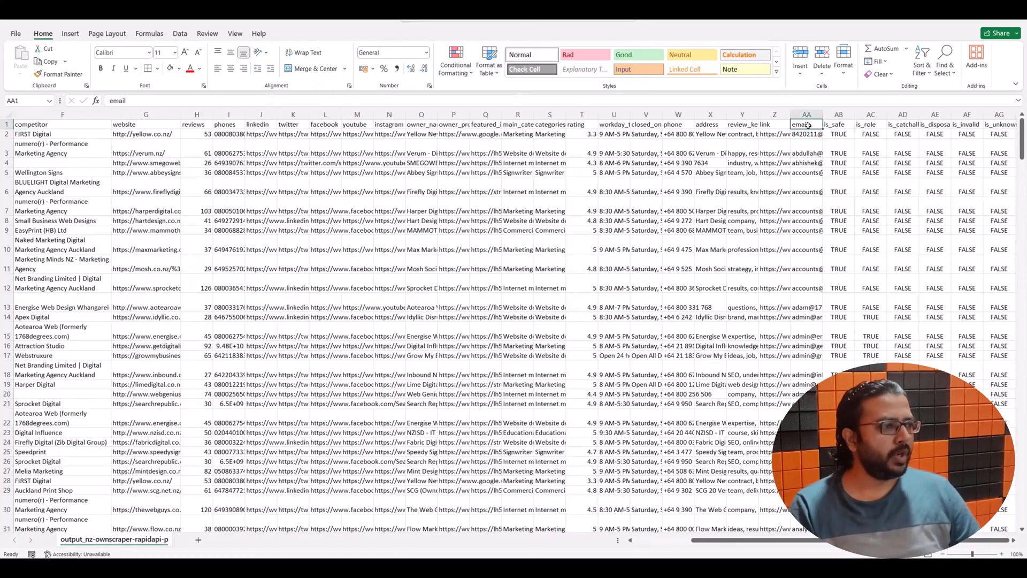
pyautogui.moveTo(813, 540); pyautogui.dragTo(761, 540)
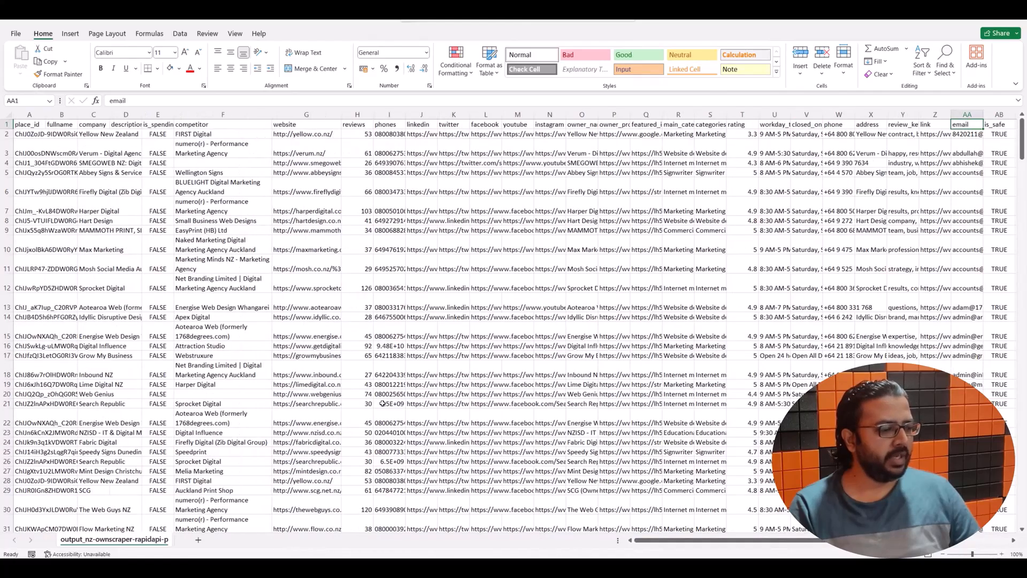
pyautogui.click(70, 124)
pyautogui.press('Down')
pyautogui.press('Down')
pyautogui.press('Down')
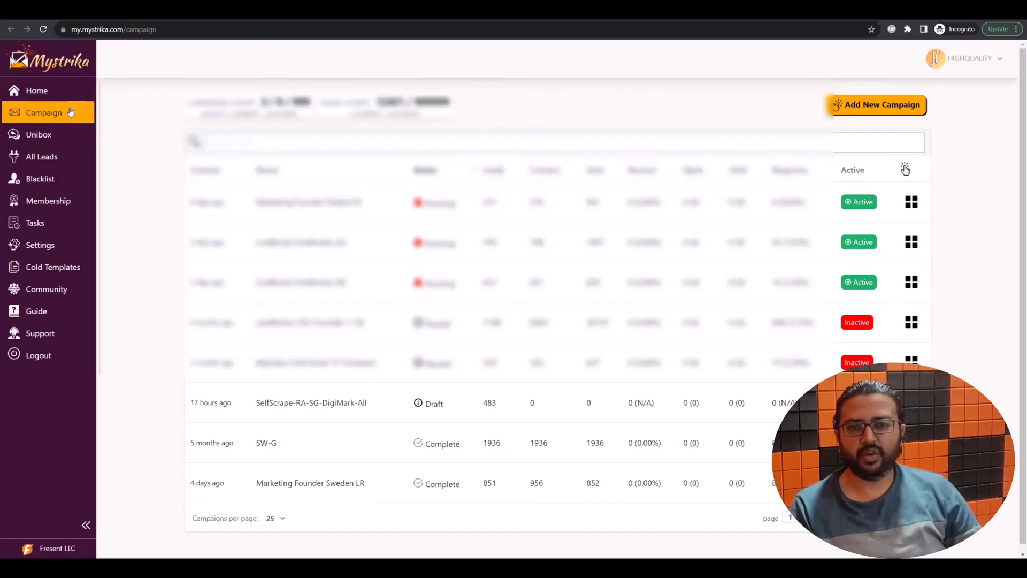
# Step: Add and save a new campaign named SelfScrape-RA-NZ-DigiMar-All
pyautogui.click(877, 105)
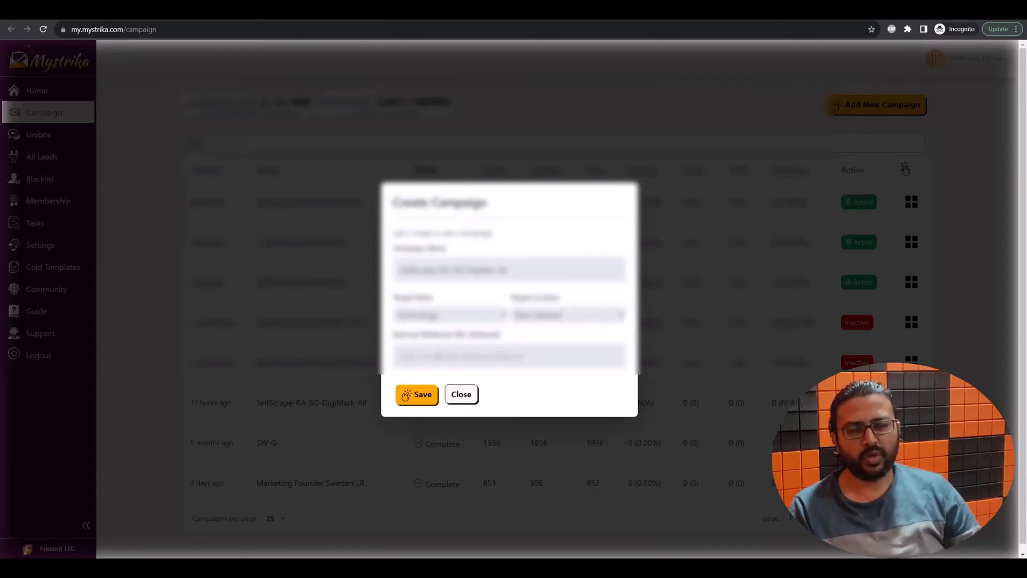
pyautogui.click(408, 394)
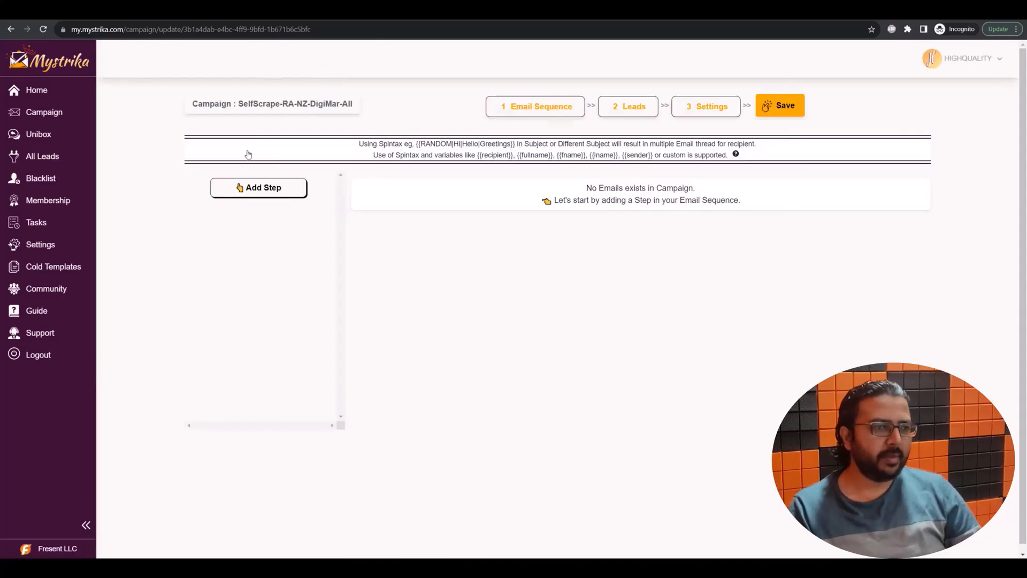
# Step: Import the verified lead CSV on the Leads stage, confirming 352 rows processed
pyautogui.click(625, 118)
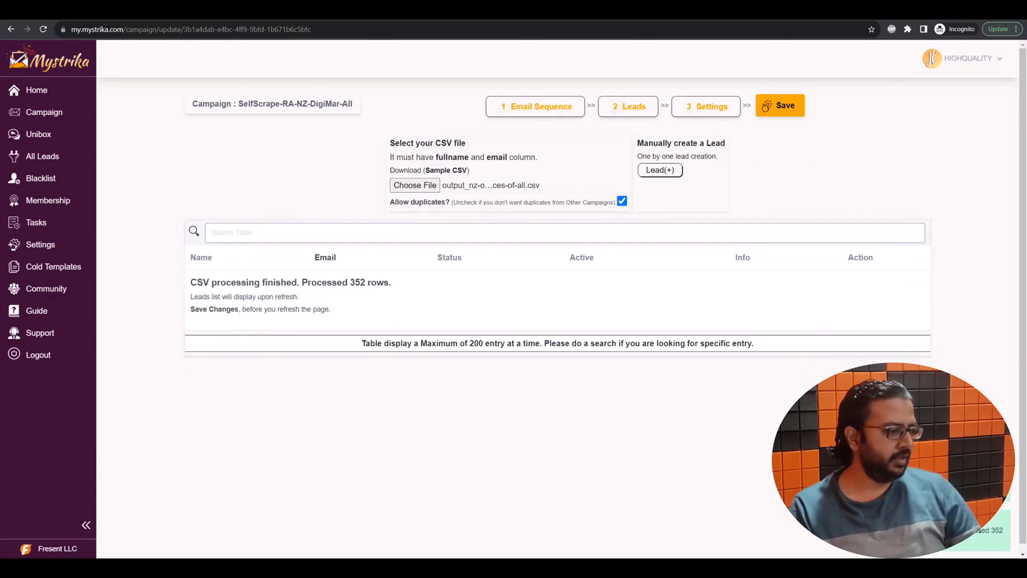
pyautogui.moveTo(355, 282); pyautogui.dragTo(369, 283)
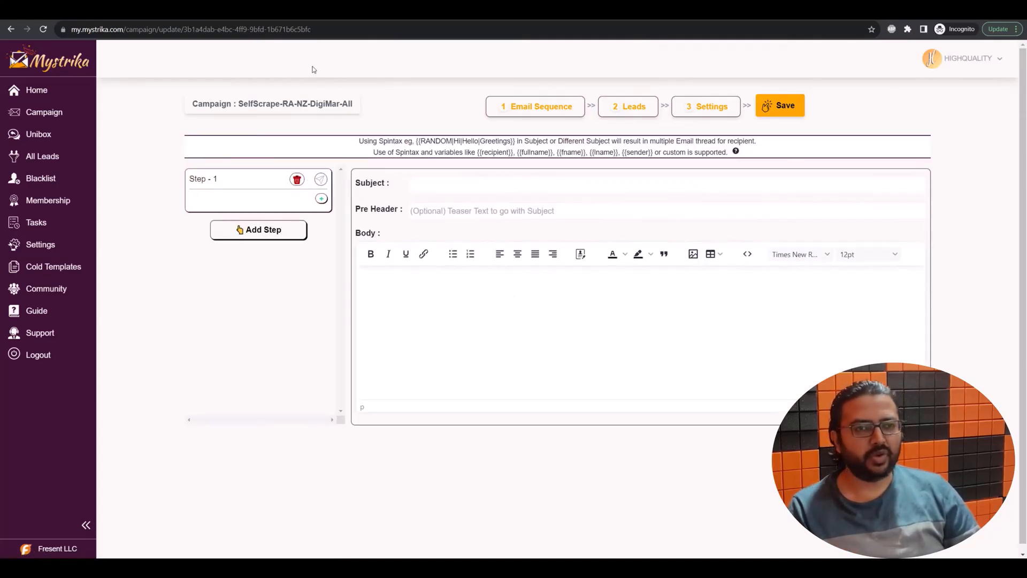
# Step: Give Step 1 the subject 'WHAT THE DUMP...' and a {{RANDOM}} spintax body using {{company_}}
pyautogui.click(437, 187)
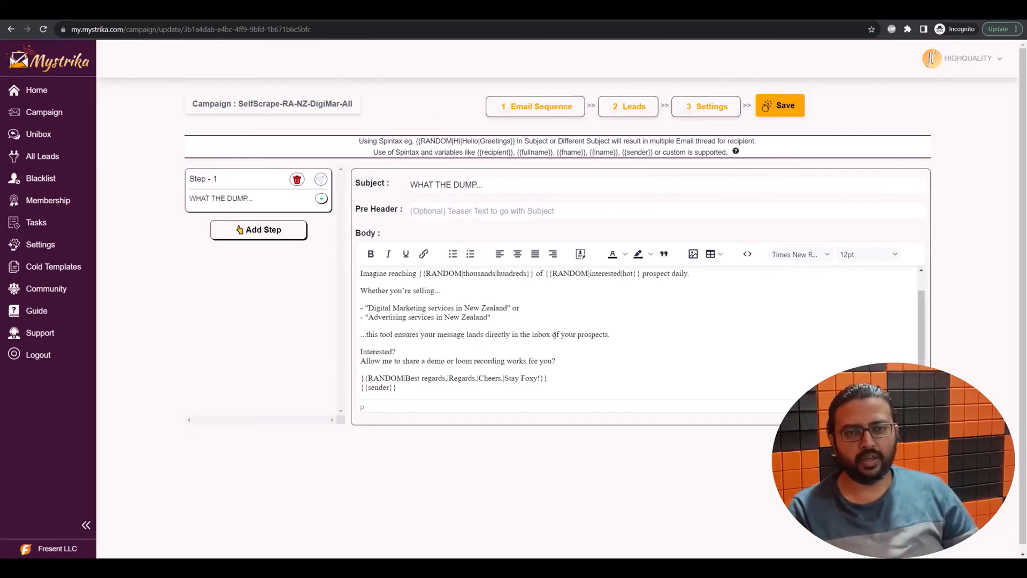
pyautogui.scroll(1, 428, 303)
pyautogui.moveTo(361, 278); pyautogui.dragTo(455, 279)
pyautogui.click(505, 285)
pyautogui.doubleClick(487, 278)
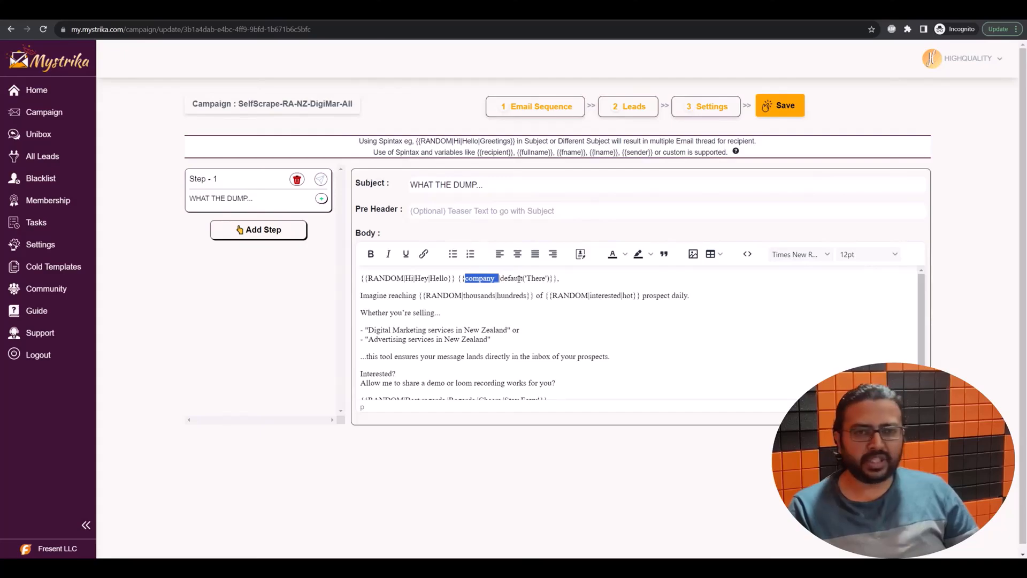
pyautogui.hotkey('alt', 'Tab')
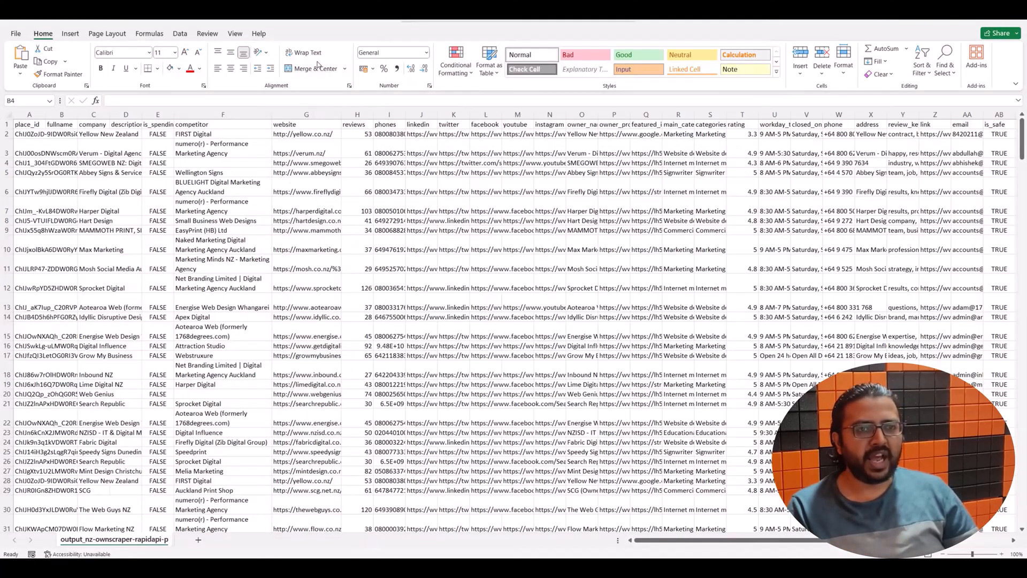
pyautogui.click(210, 124)
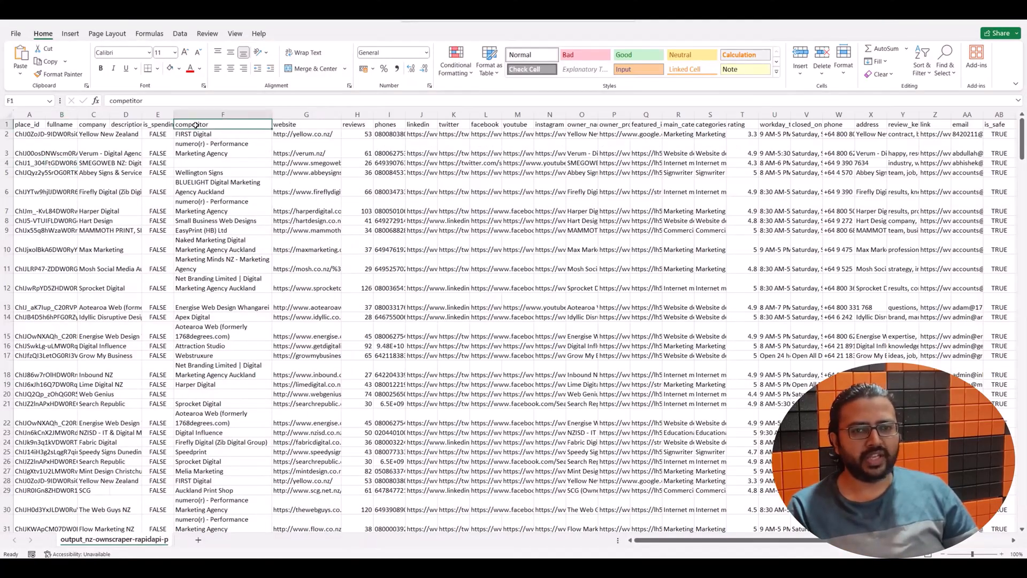
pyautogui.click(160, 125)
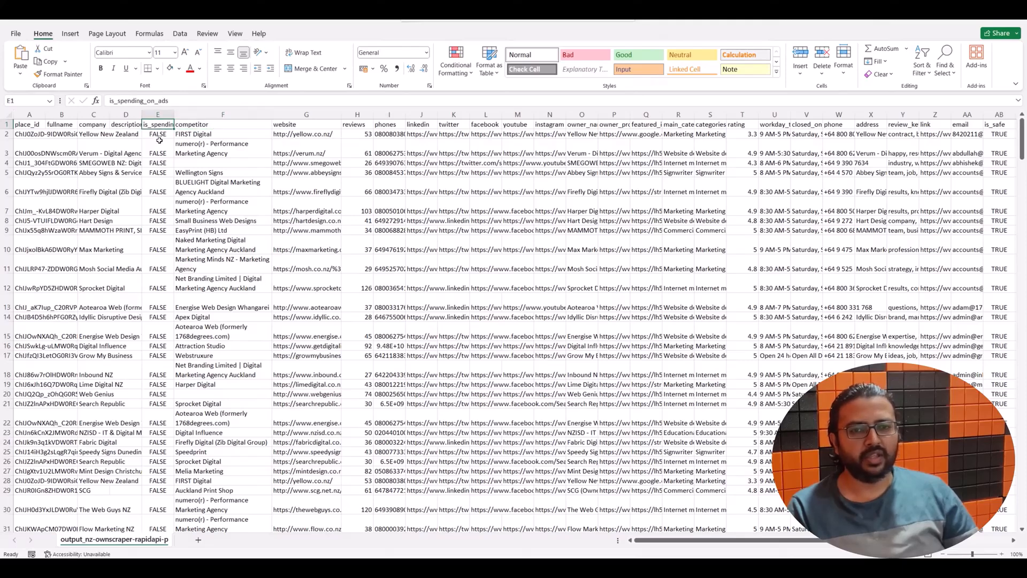
pyautogui.click(102, 125)
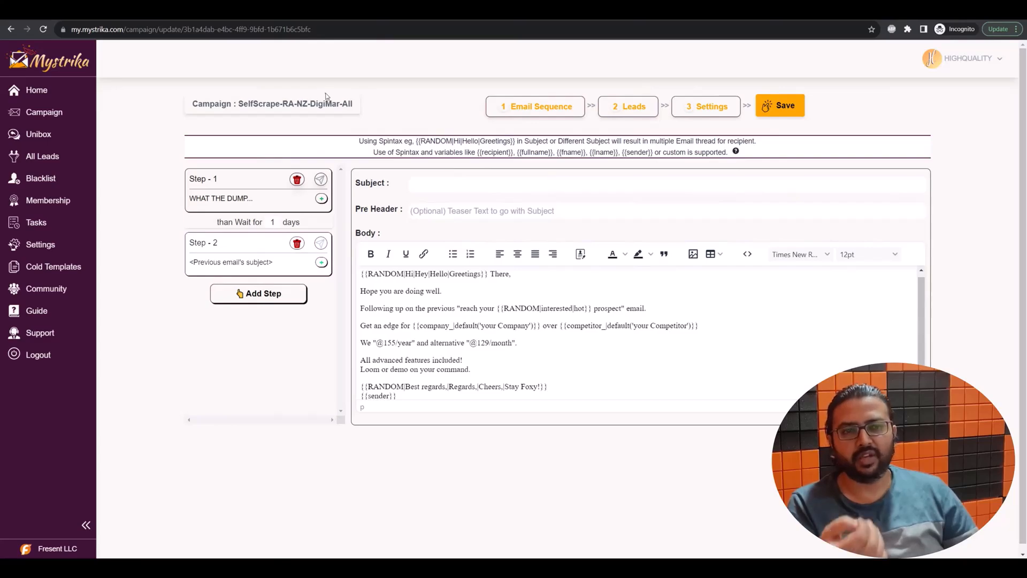
# Step: Add a third email step and set it to wait 3 days after Step 2
pyautogui.click(256, 293)
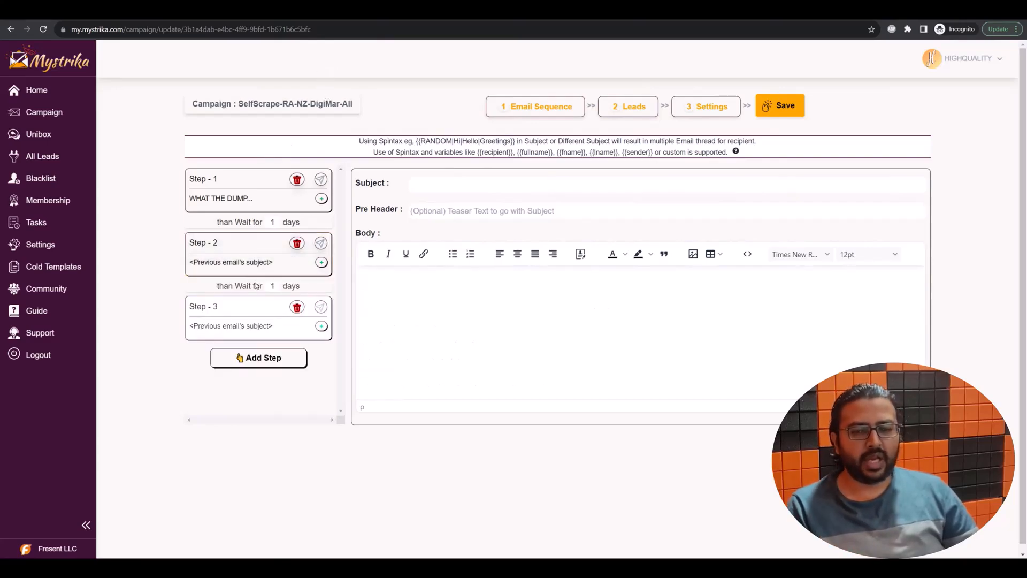
pyautogui.doubleClick(272, 285)
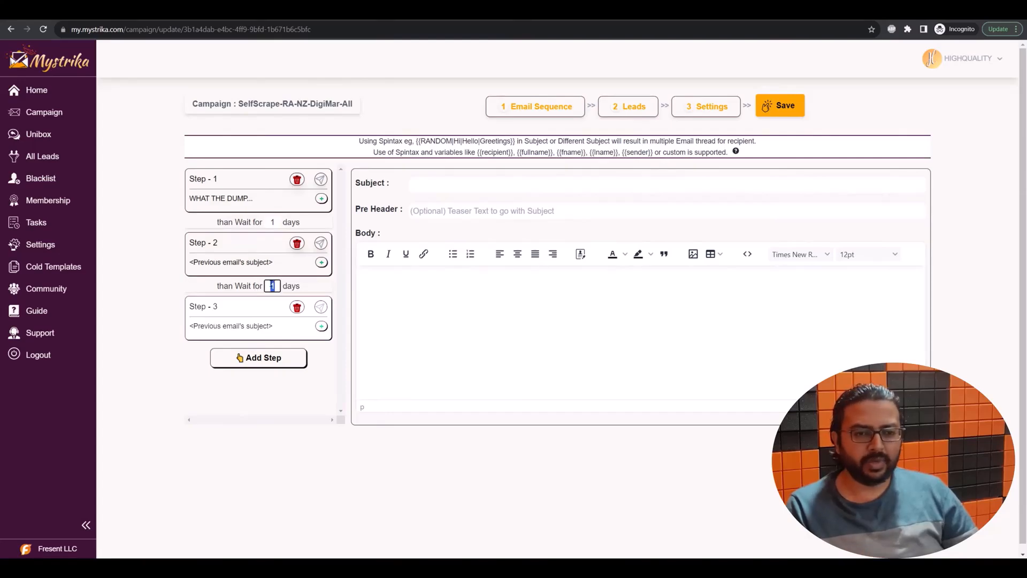
pyautogui.write('3')
pyautogui.click(151, 369)
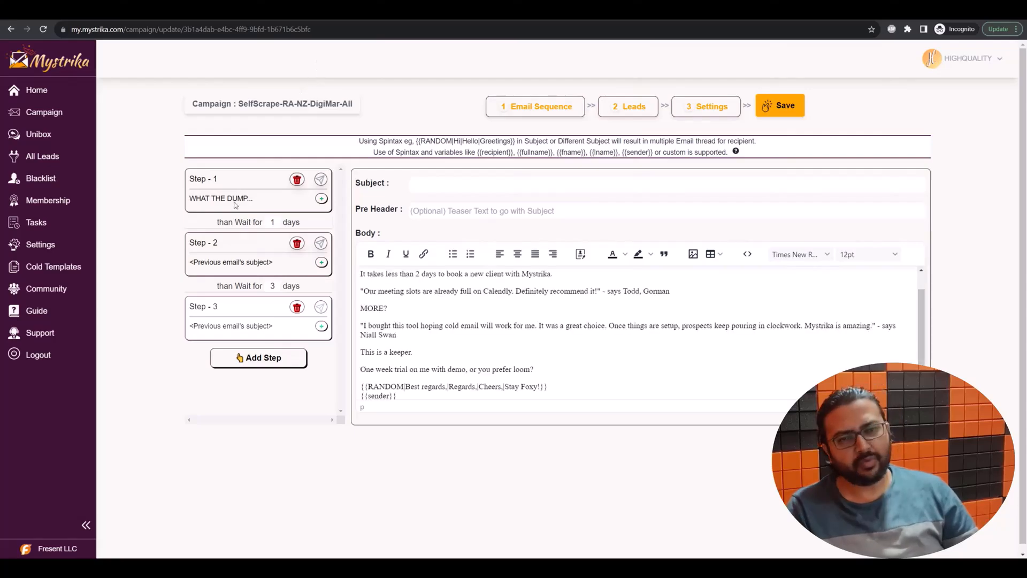
# Step: Review Step 2's follow-up body, highlighting the 'Get an edge' line and 'competitor'
pyautogui.click(220, 262)
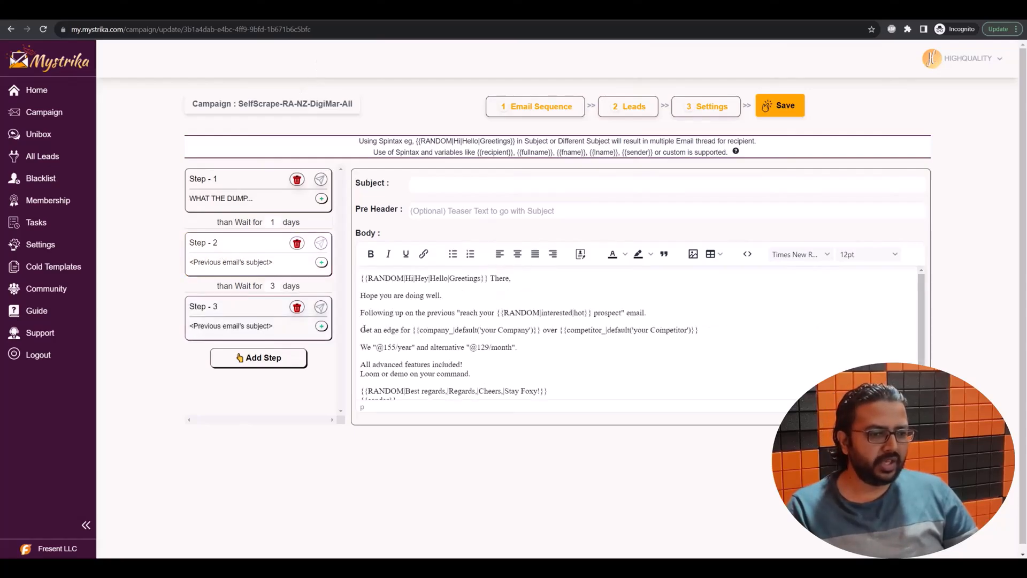
pyautogui.moveTo(362, 330); pyautogui.dragTo(760, 334)
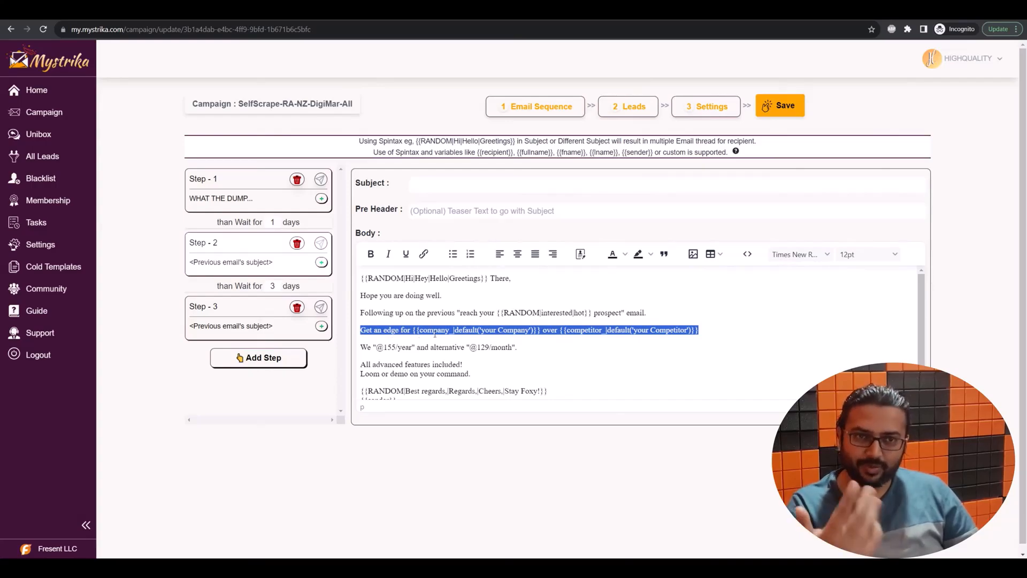
pyautogui.doubleClick(592, 330)
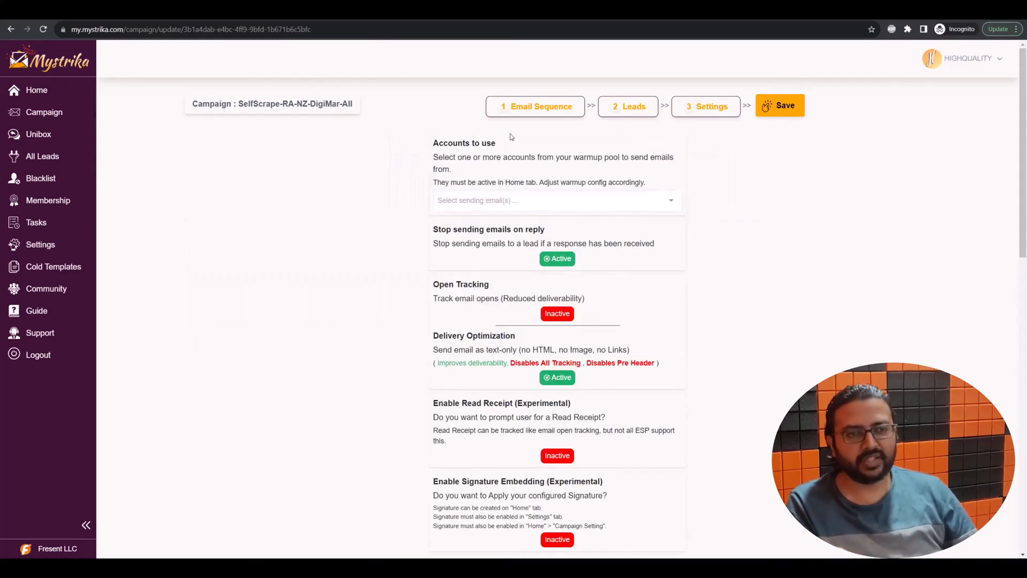
# Step: Select all warmup accounts as the campaign's sending accounts
pyautogui.click(503, 201)
pyautogui.click(465, 221)
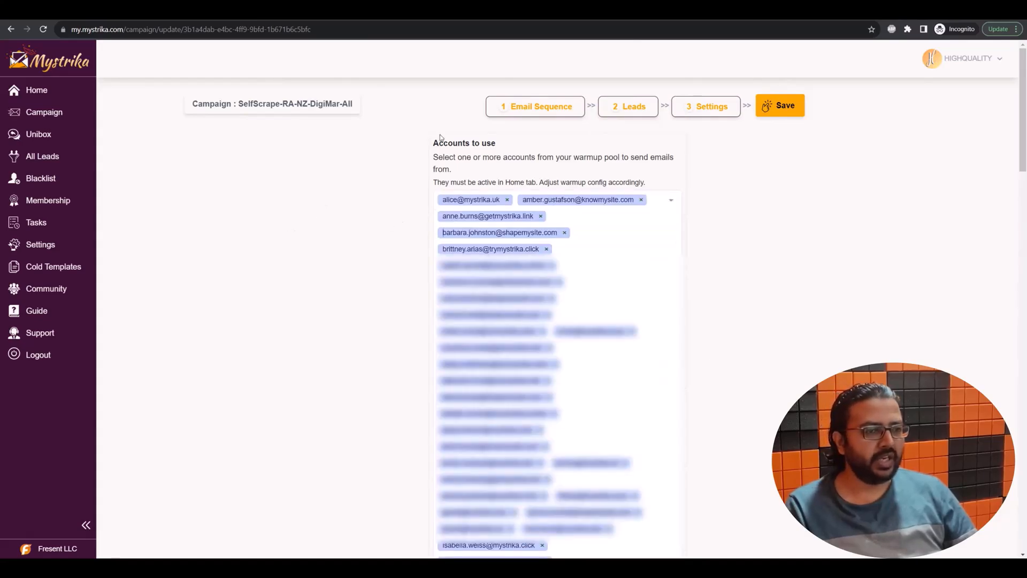
pyautogui.scroll(-15, 311, 328)
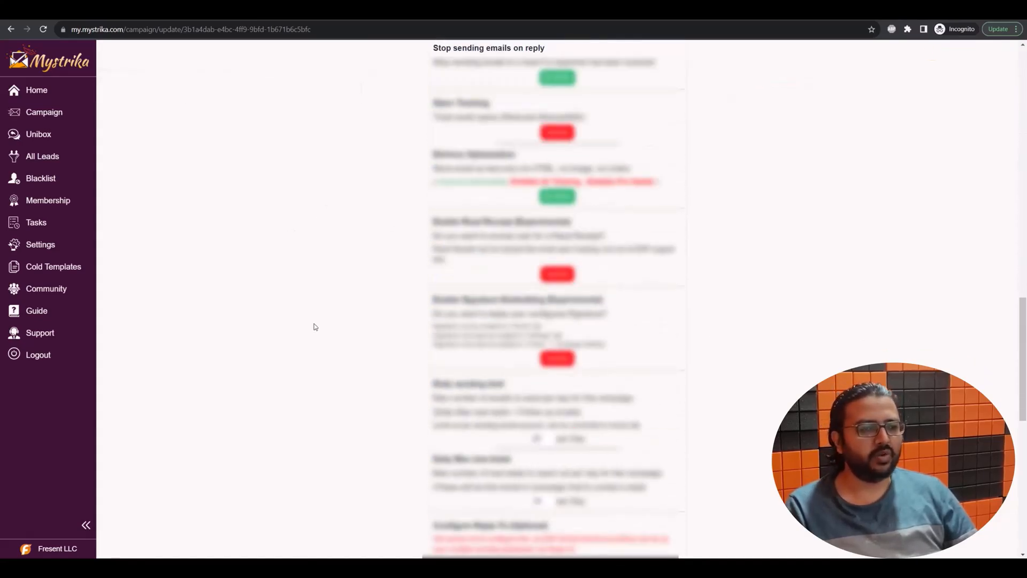
pyautogui.scroll(2, 315, 326)
pyautogui.scroll(-5, 401, 332)
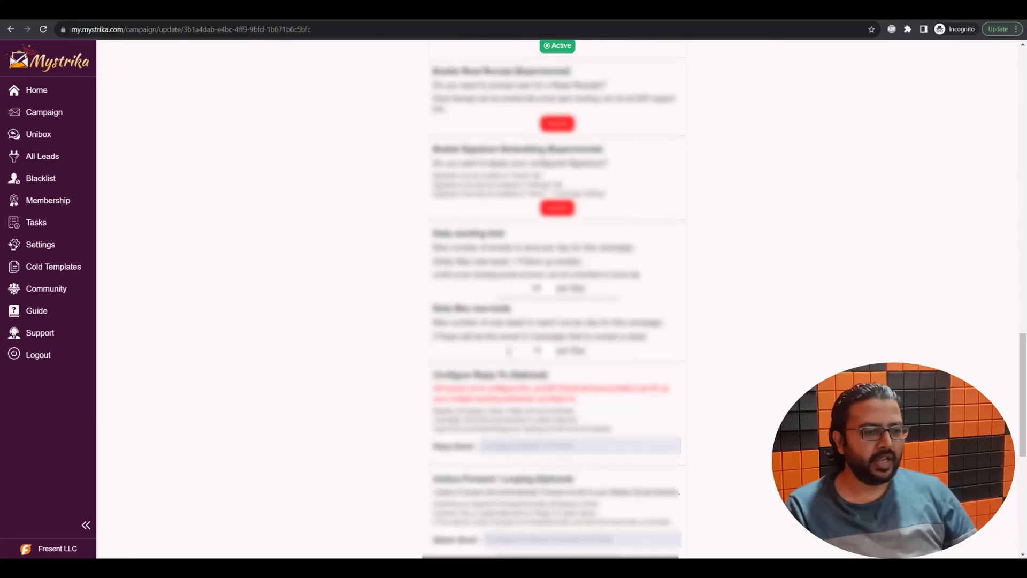
# Step: Set Daily Max new leads to 400 and Daily sending limit to 800
pyautogui.doubleClick(539, 350)
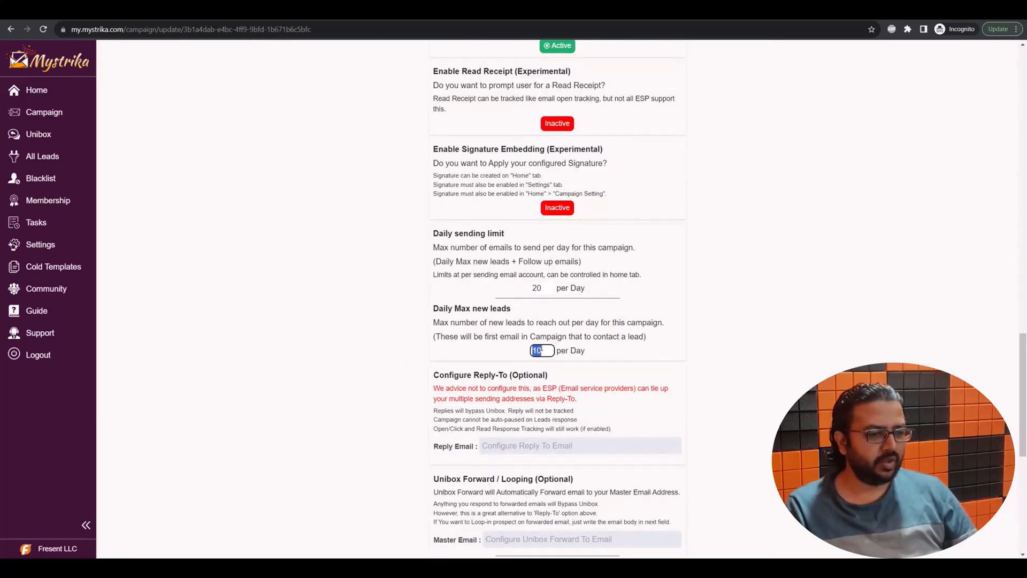
pyautogui.write('400')
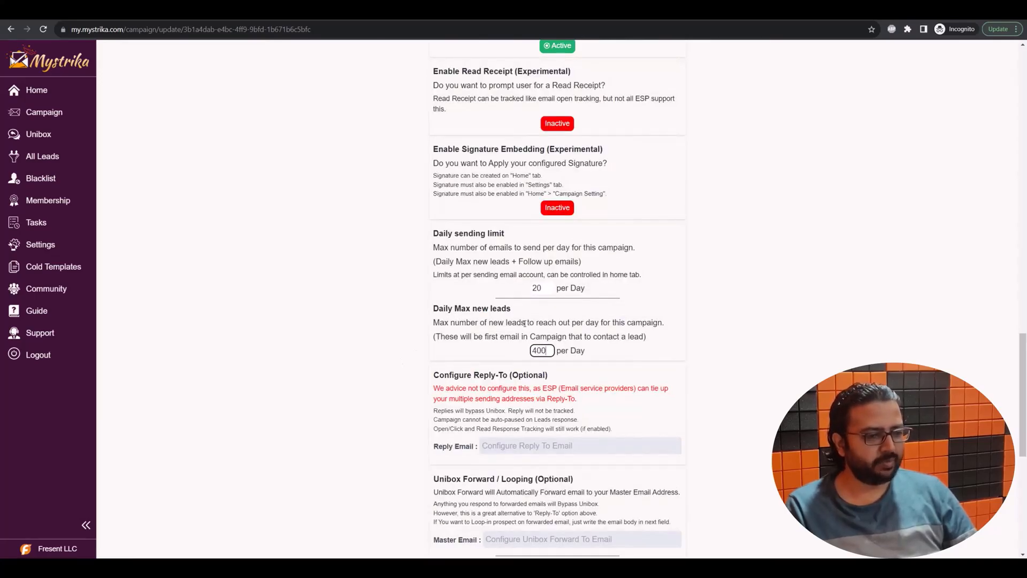
pyautogui.doubleClick(545, 288)
pyautogui.write('800')
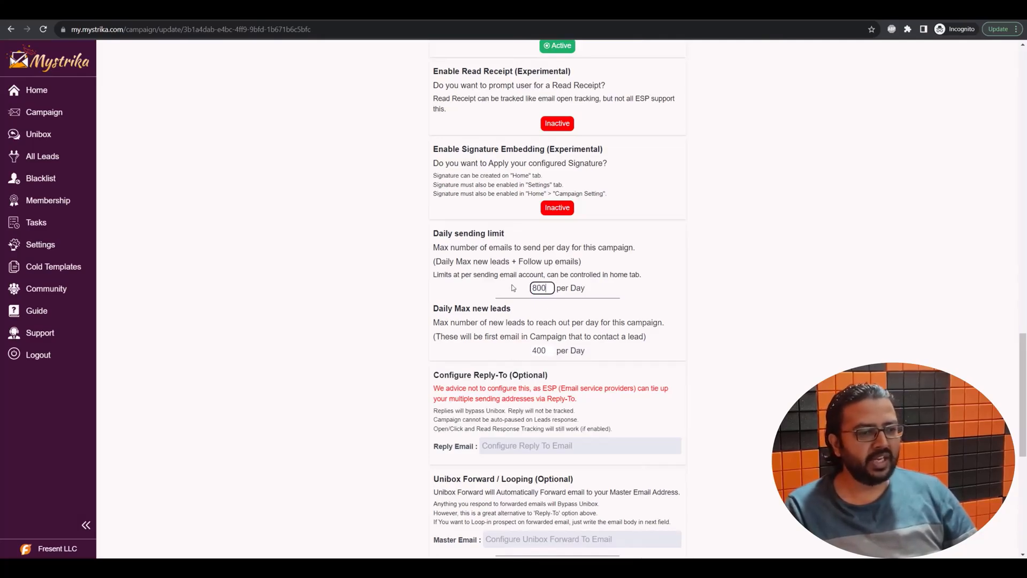
# Step: Fill in the Master Email forwarding address
pyautogui.click(333, 339)
pyautogui.scroll(-4, 299, 358)
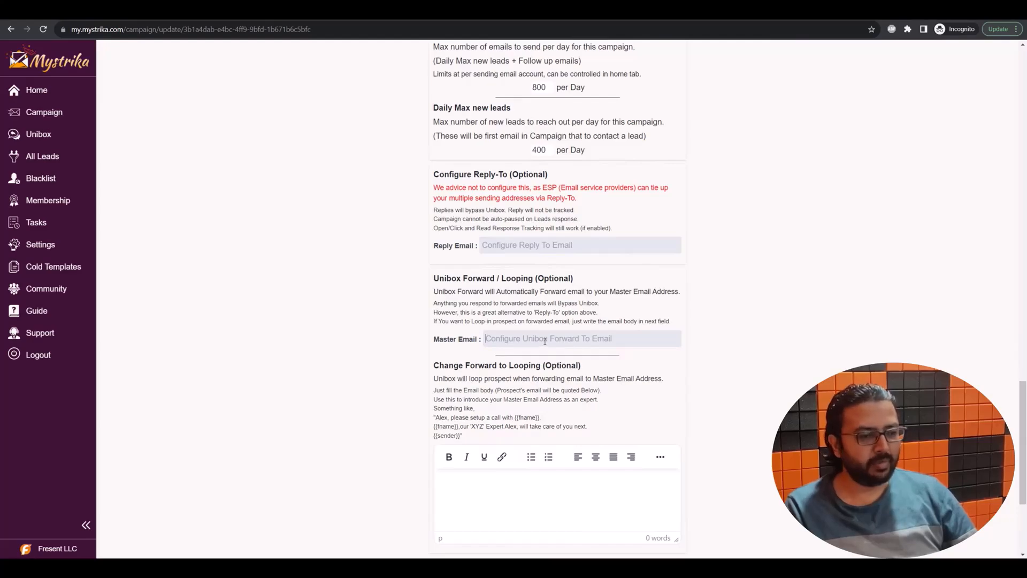
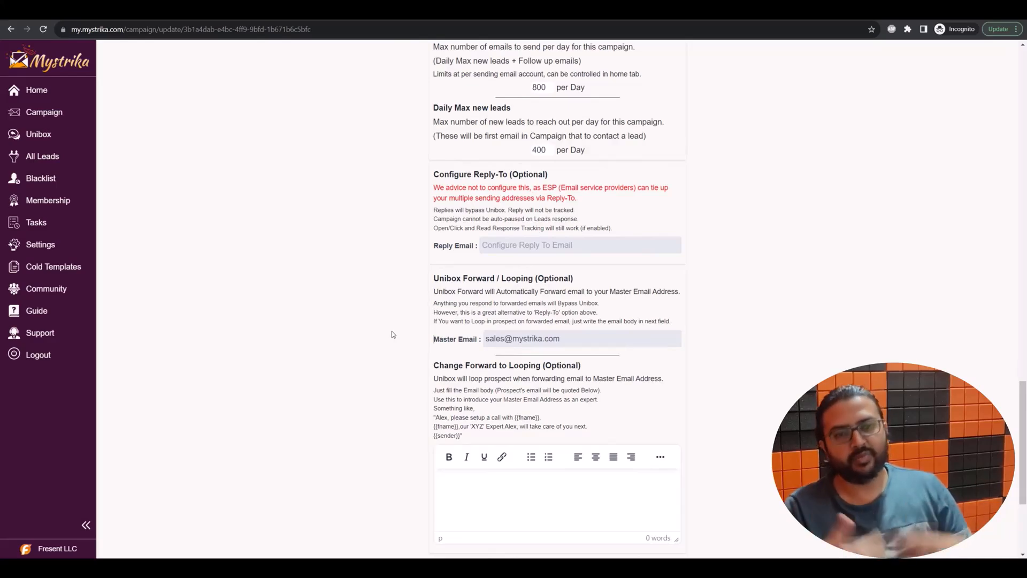
pyautogui.scroll(-4, 333, 310)
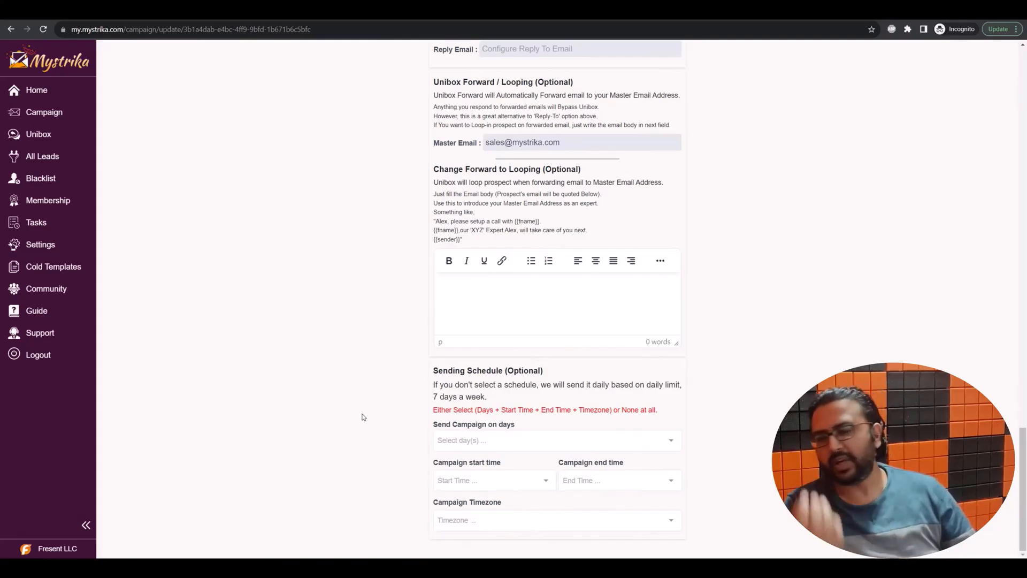
pyautogui.scroll(15, 304, 114)
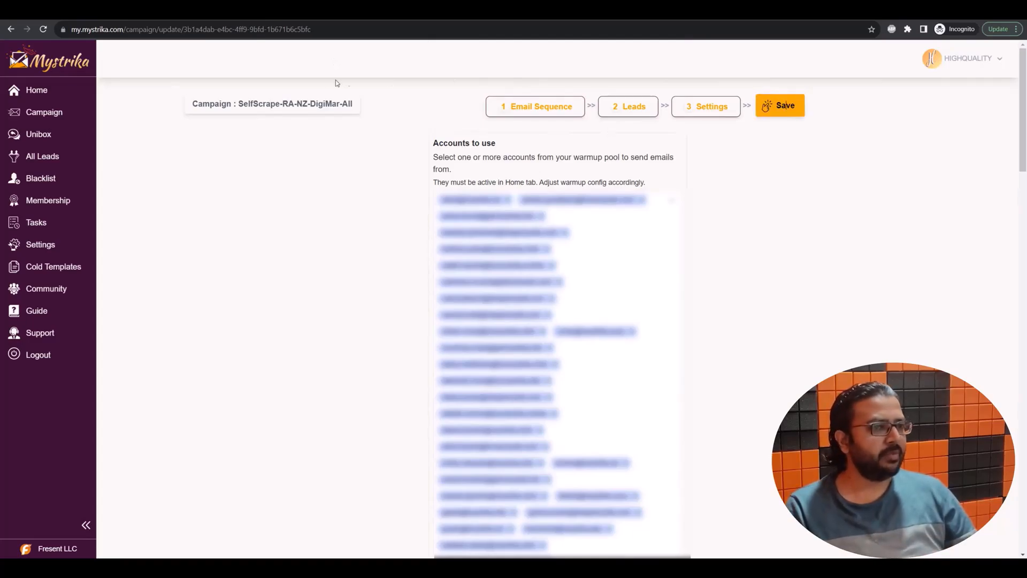
# Step: Toggle Delivery Optimization off and back on so it stays active
pyautogui.scroll(-10, 288, 309)
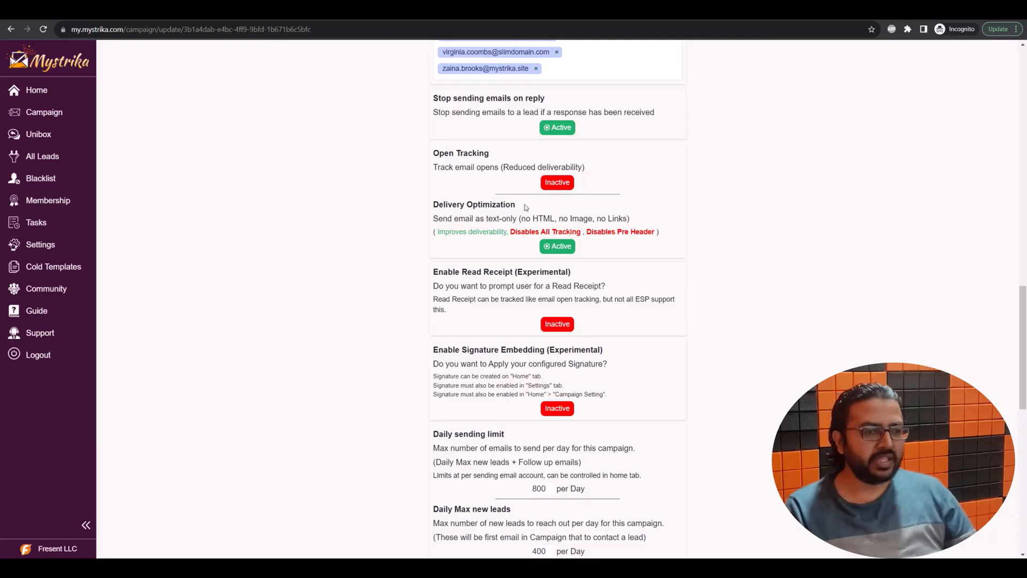
pyautogui.moveTo(527, 208); pyautogui.dragTo(403, 209)
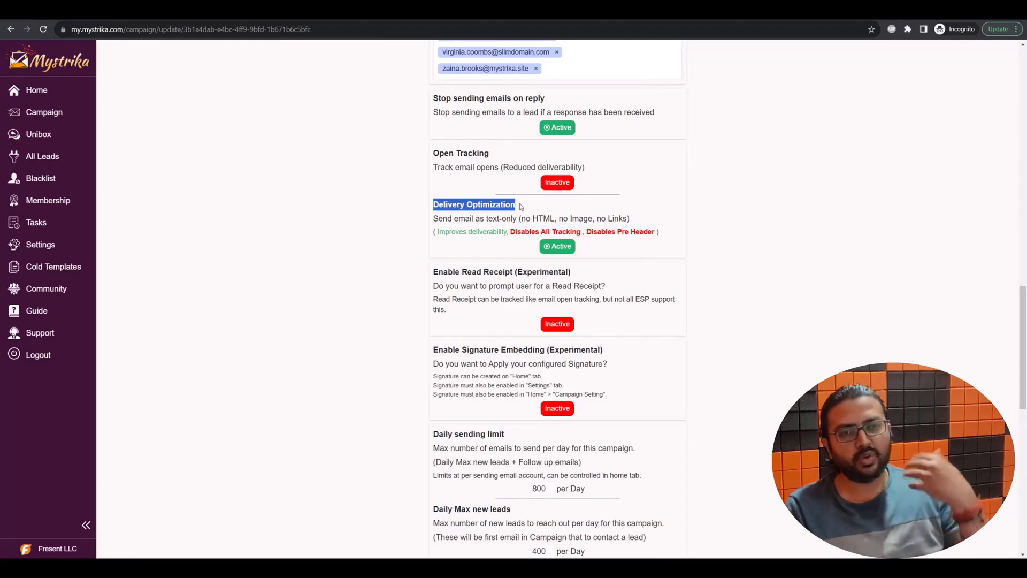
pyautogui.click(553, 249)
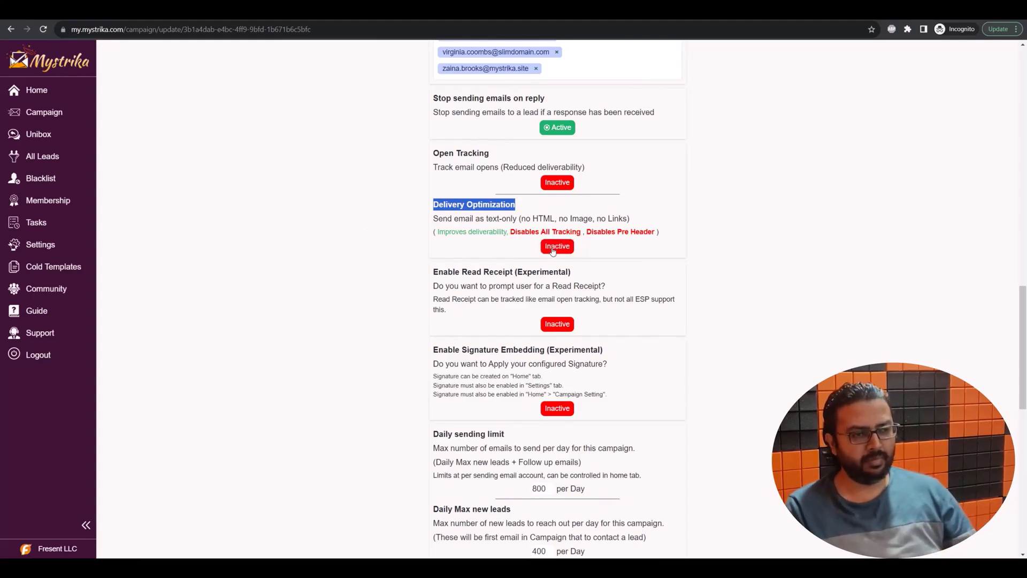
pyautogui.click(553, 249)
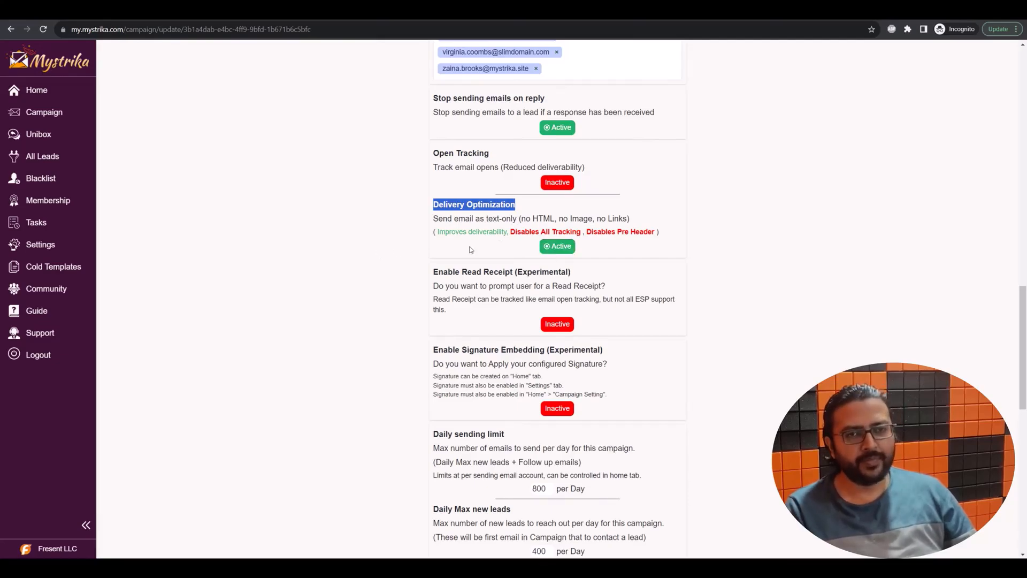
pyautogui.click(369, 256)
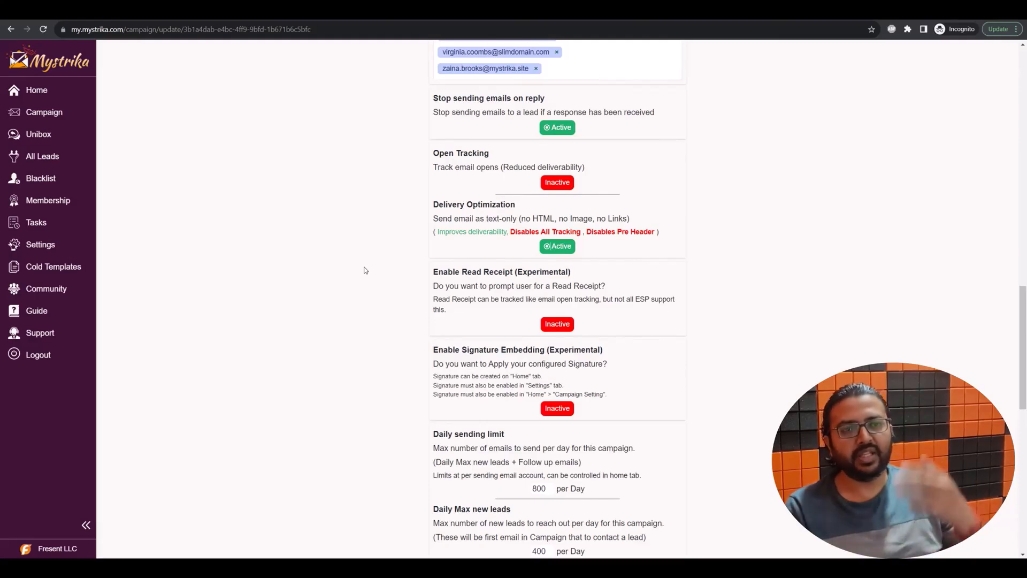
pyautogui.scroll(19, 365, 270)
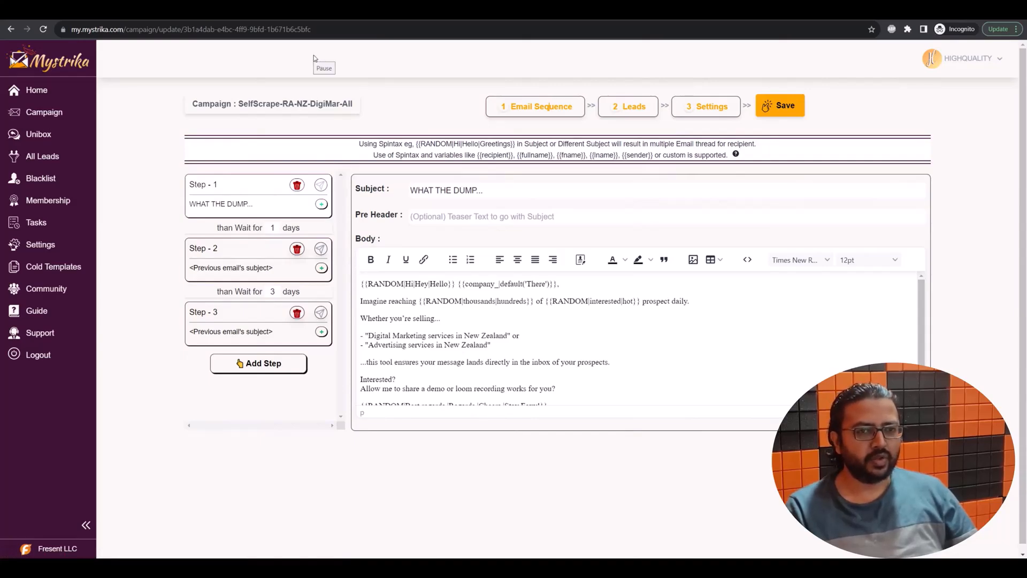
# Step: Send a test of Step 1's email to the Gmail recipient address
pyautogui.click(321, 184)
pyautogui.click(493, 318)
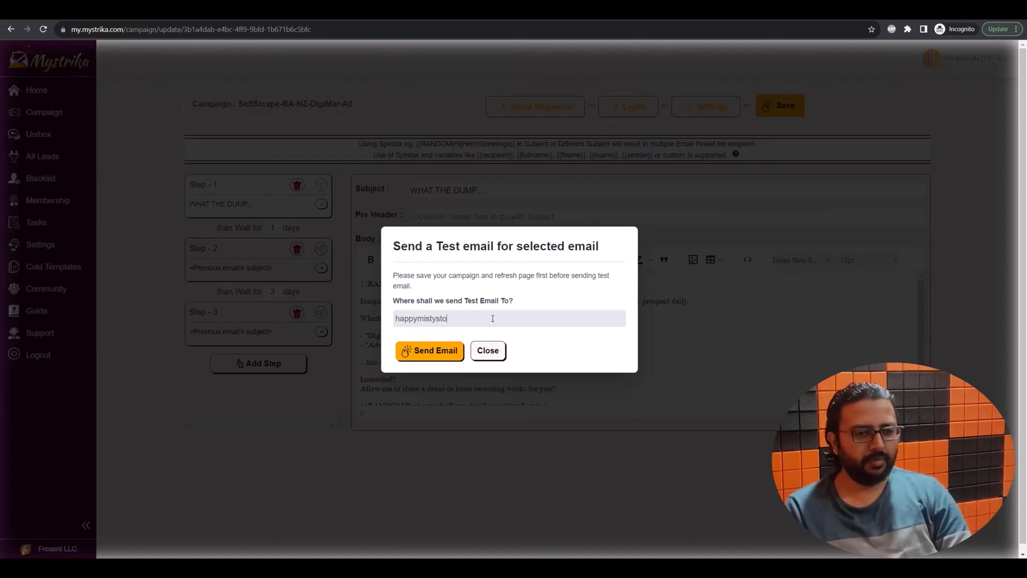
pyautogui.click(441, 355)
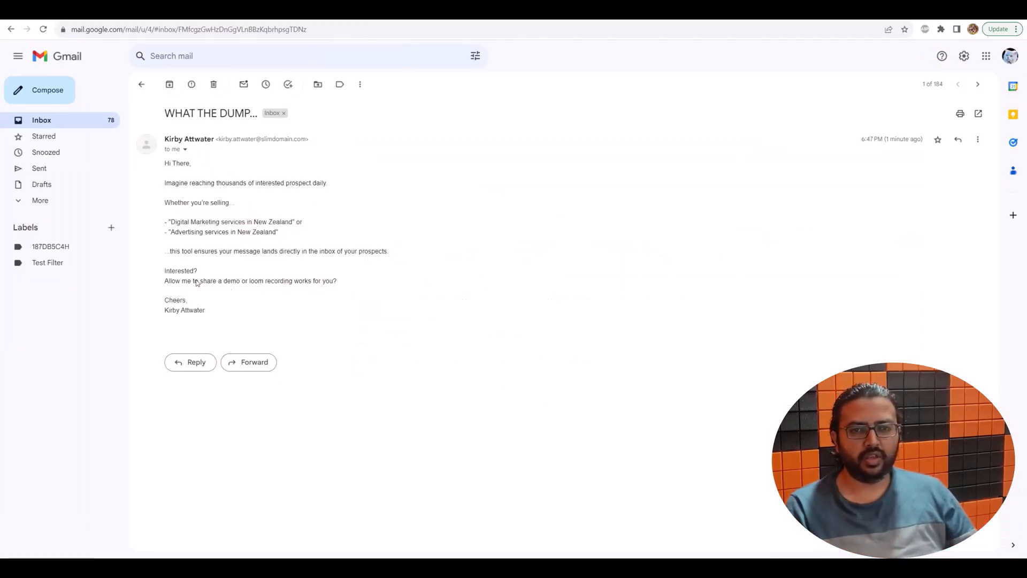
# Step: Highlight and review the test email's header, greeting and personalized body lines in Gmail
pyautogui.moveTo(218, 314); pyautogui.dragTo(166, 170)
pyautogui.click(326, 213)
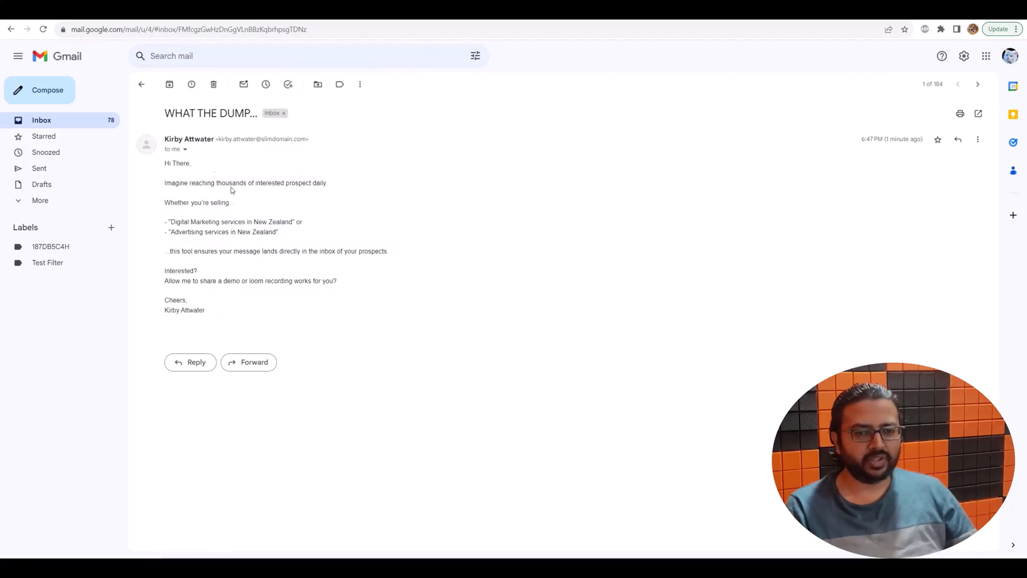
pyautogui.moveTo(187, 169)
pyautogui.mouseDown()
pyautogui.moveTo(167, 140)
pyautogui.moveTo(173, 164)
pyautogui.mouseUp()
pyautogui.click(196, 178)
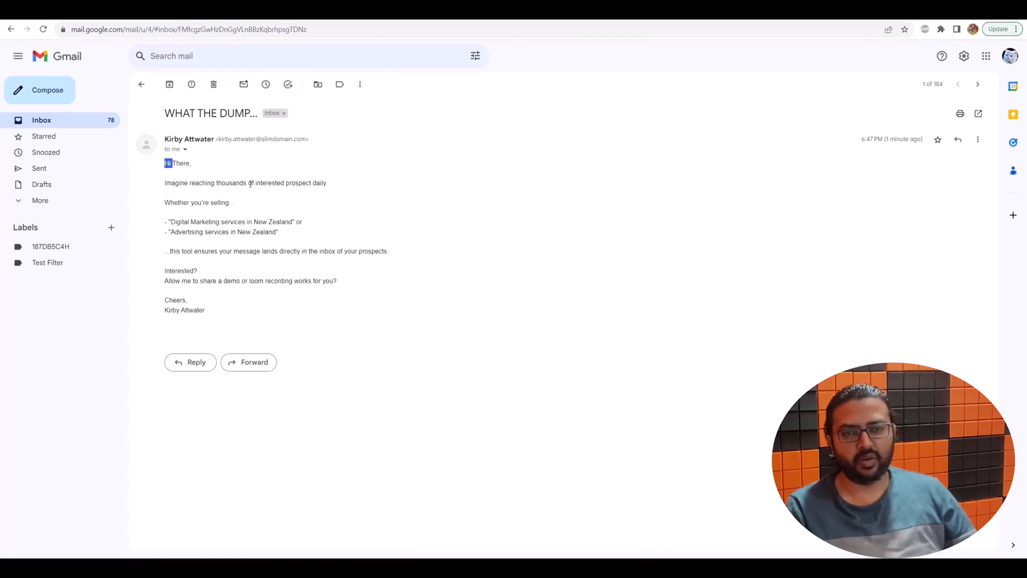
pyautogui.moveTo(217, 323); pyautogui.dragTo(165, 220)
pyautogui.click(305, 220)
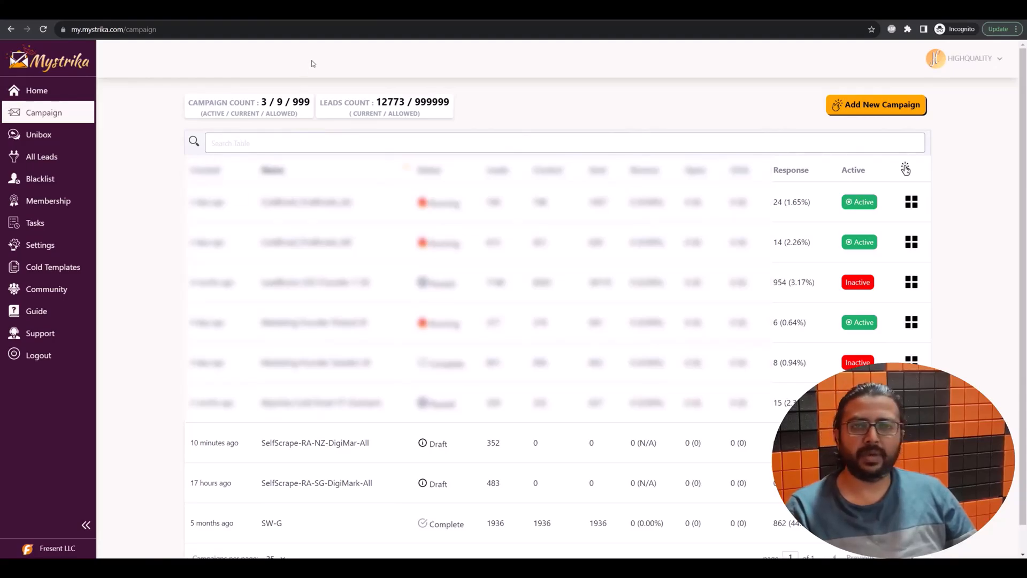
# Step: In the leads spreadsheet, check company cells like MAMMOTH PRINT, Mint Design Christchurch and Yellow New Zealand
pyautogui.hotkey('alt', 'Tab')
pyautogui.click(131, 230)
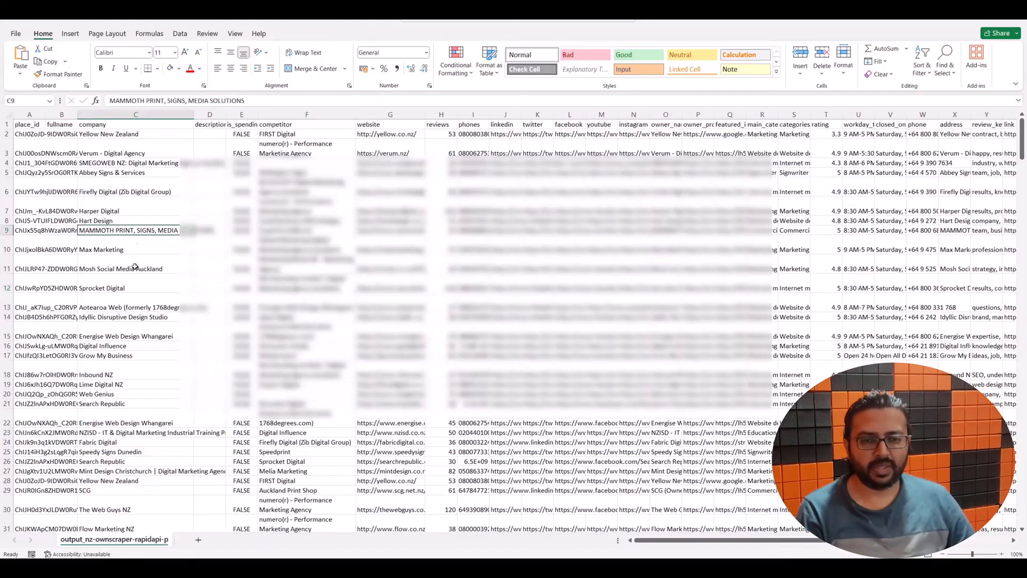
pyautogui.click(152, 432)
pyautogui.click(161, 471)
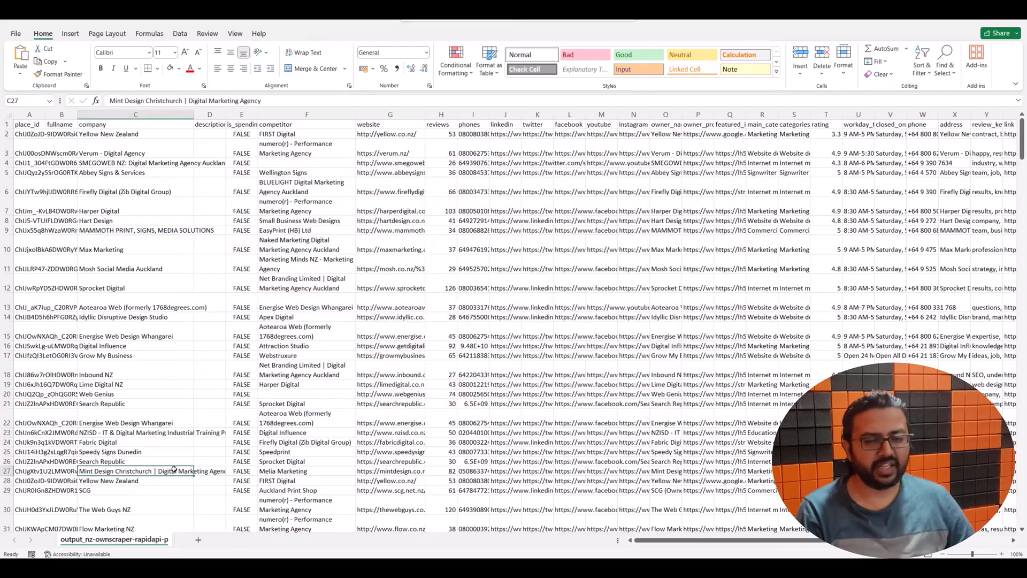
pyautogui.click(127, 480)
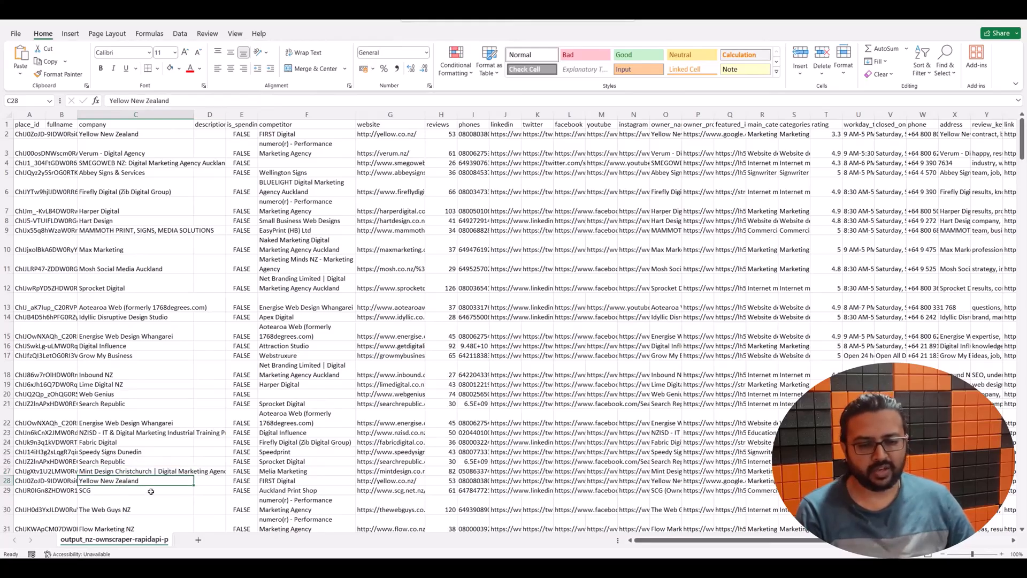
# Step: Check the Marketing Minds NZ company cell and competitor cell F36, then return to Mystrika
pyautogui.scroll(-3, 155, 488)
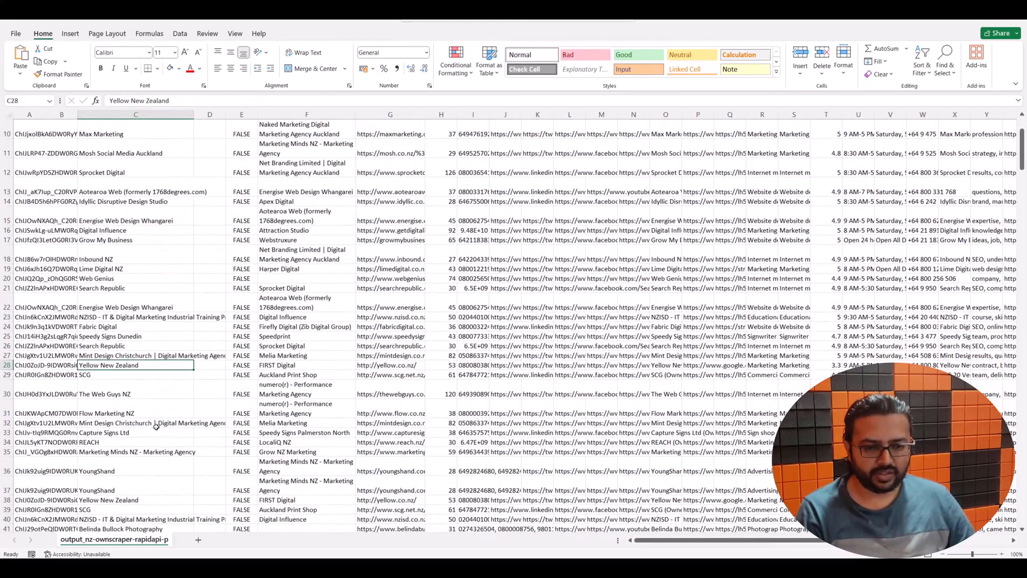
pyautogui.click(152, 454)
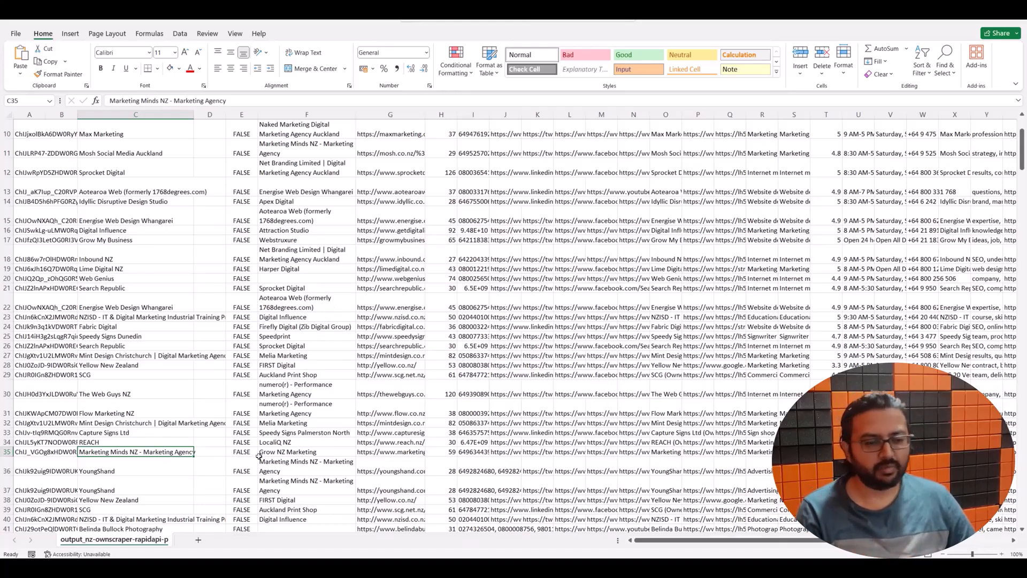
pyautogui.click(298, 464)
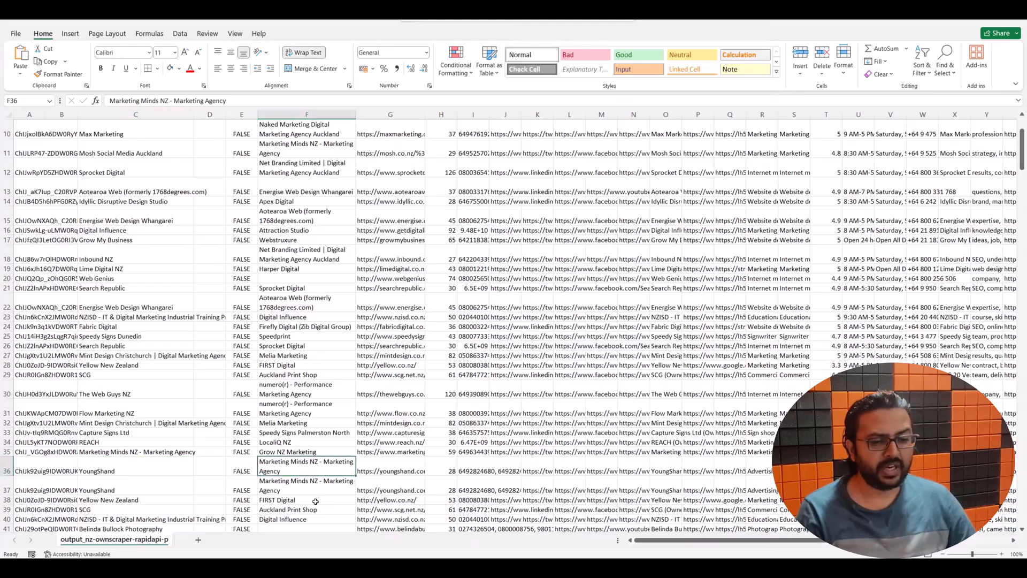
pyautogui.hotkey('alt', 'Tab')
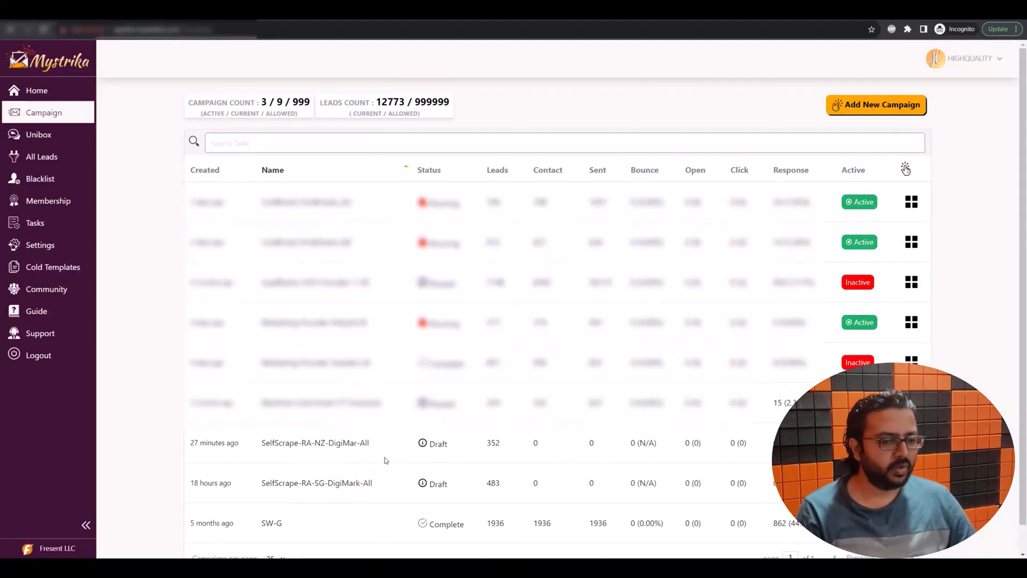
# Step: Open the NZ campaign's AI Prompt System and enlarge the ChatGPT prompt box
pyautogui.click(911, 242)
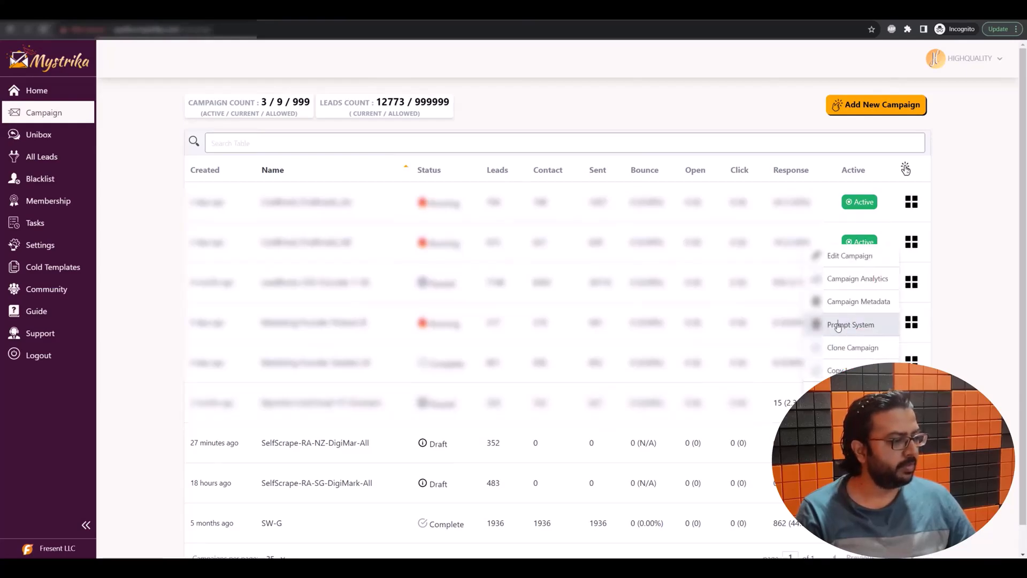
pyautogui.click(847, 325)
pyautogui.click(451, 349)
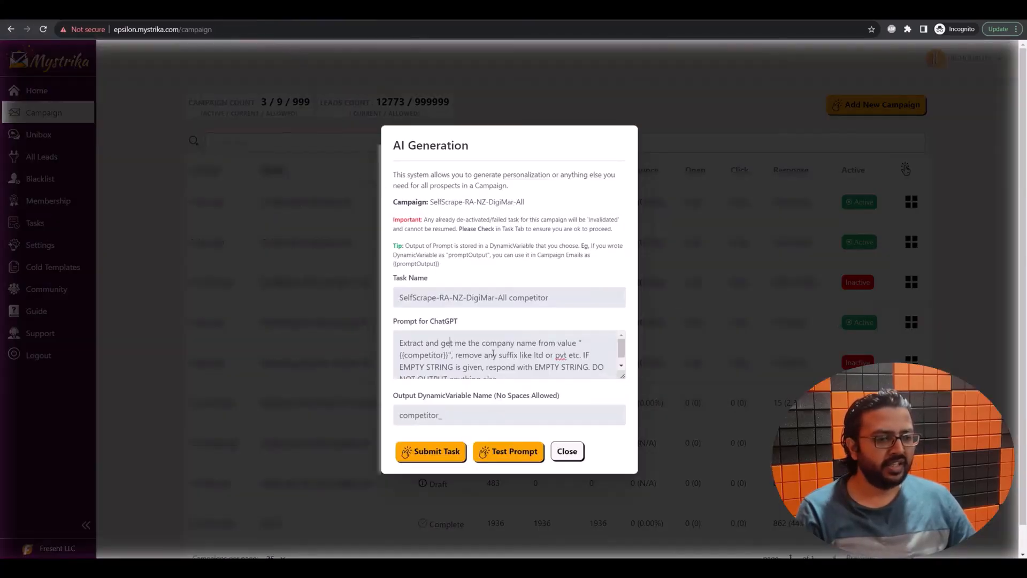
pyautogui.moveTo(626, 379); pyautogui.dragTo(624, 386)
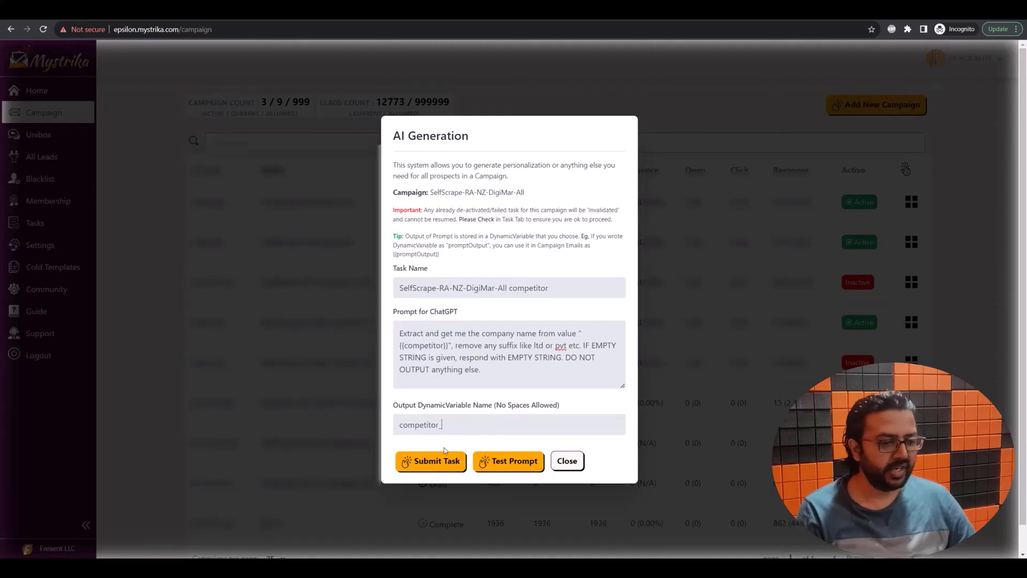
# Step: Test the competitor-name extraction prompt twice on a sample lead, then submit the task
pyautogui.click(523, 461)
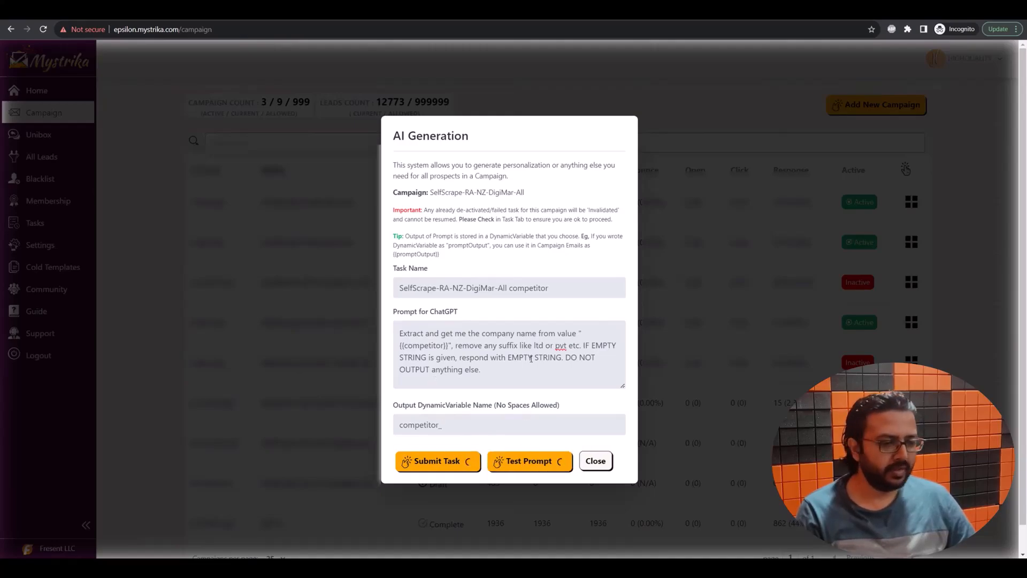
pyautogui.tripleClick(480, 384)
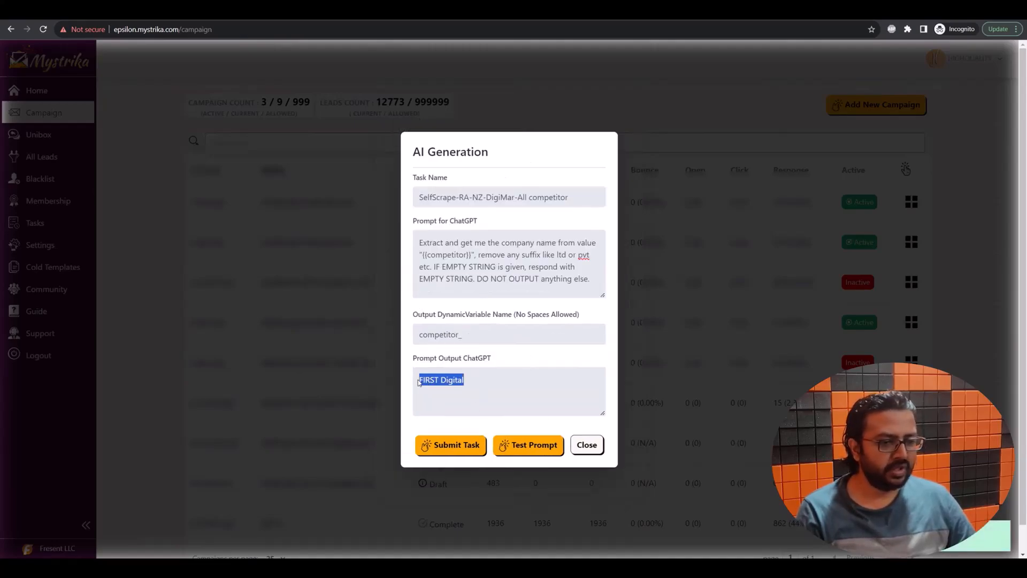
pyautogui.click(531, 448)
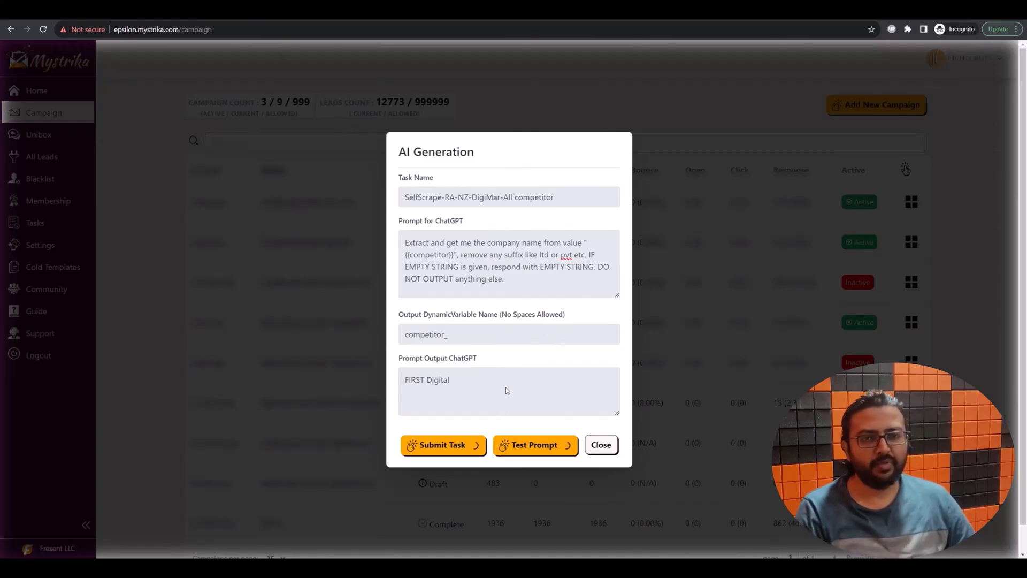
pyautogui.click(439, 446)
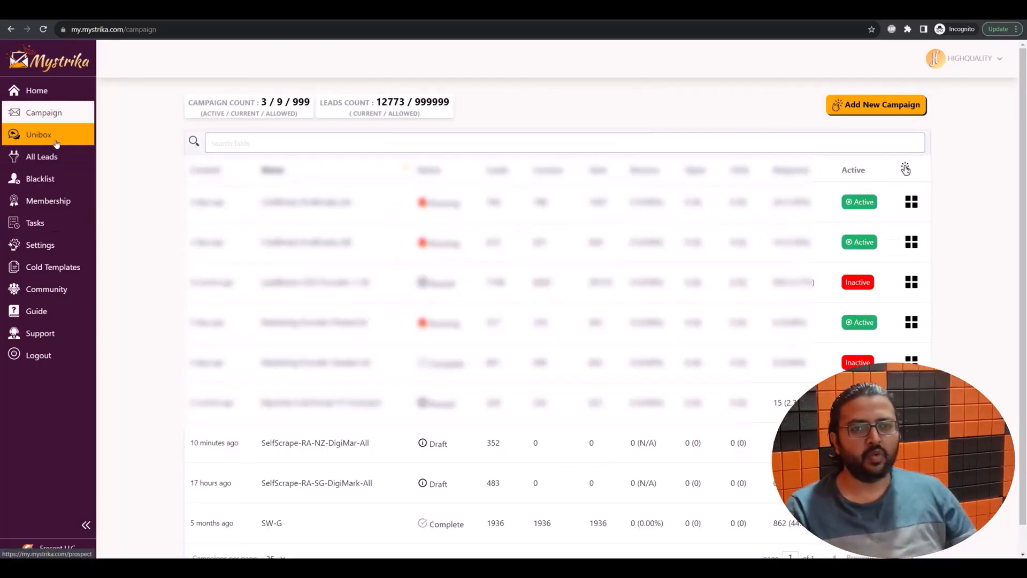
# Step: Read the lead's 'Send me a loom!' reply in Unibox, then return to the Home dashboard
pyautogui.click(43, 134)
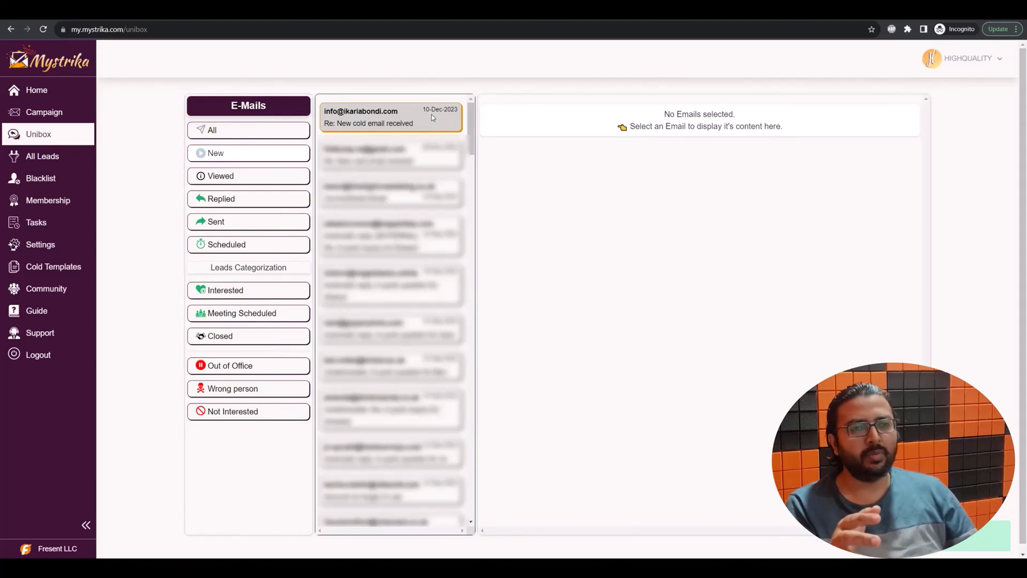
pyautogui.click(391, 155)
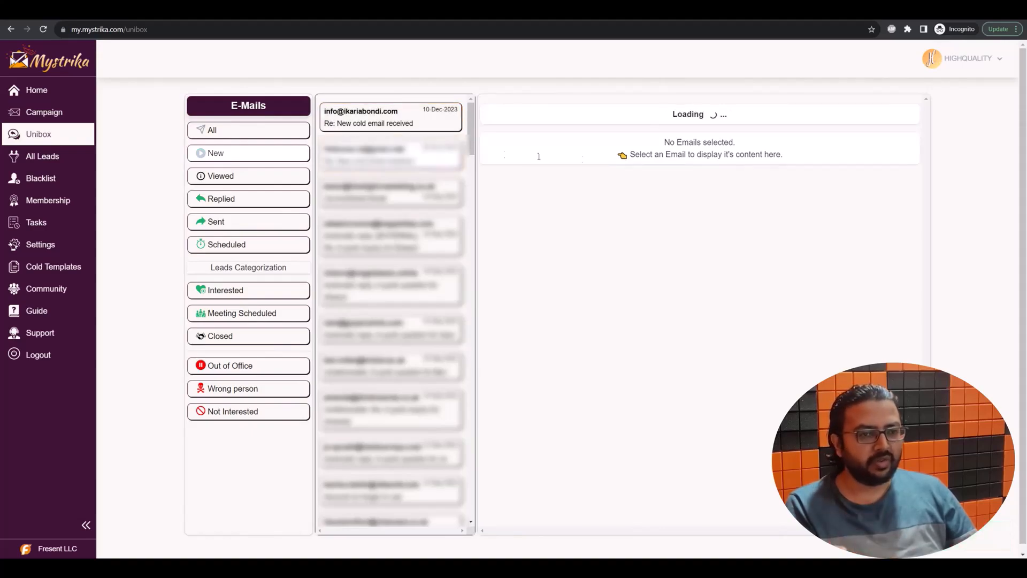
pyautogui.moveTo(549, 285); pyautogui.dragTo(489, 284)
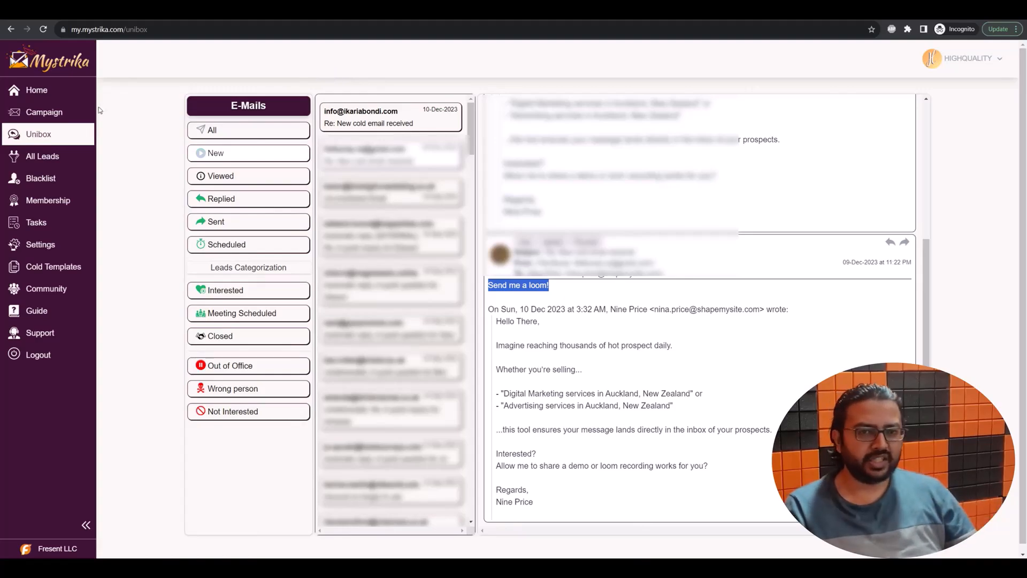
pyautogui.click(64, 101)
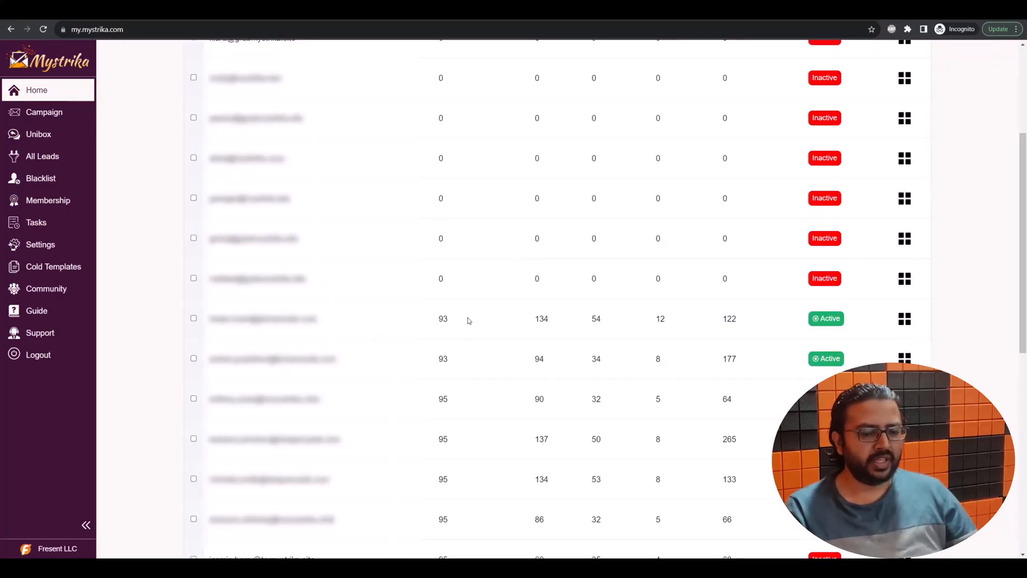
# Step: Review the accounts' Success % values (0 inactive, 93–95 active), then reopen Unibox
pyautogui.scroll(-2, 467, 320)
pyautogui.moveTo(451, 221); pyautogui.dragTo(431, 225)
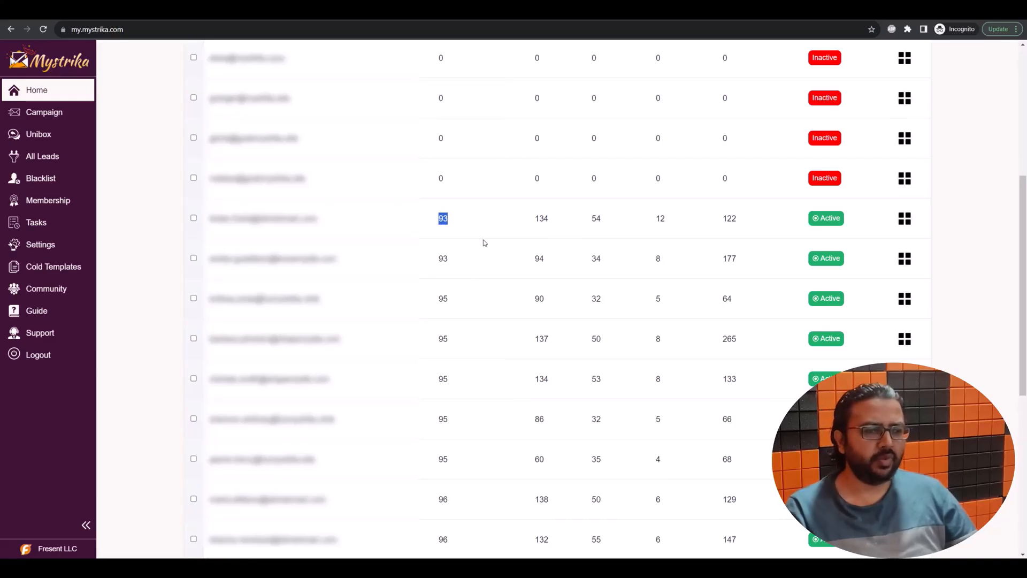
pyautogui.scroll(3, 484, 243)
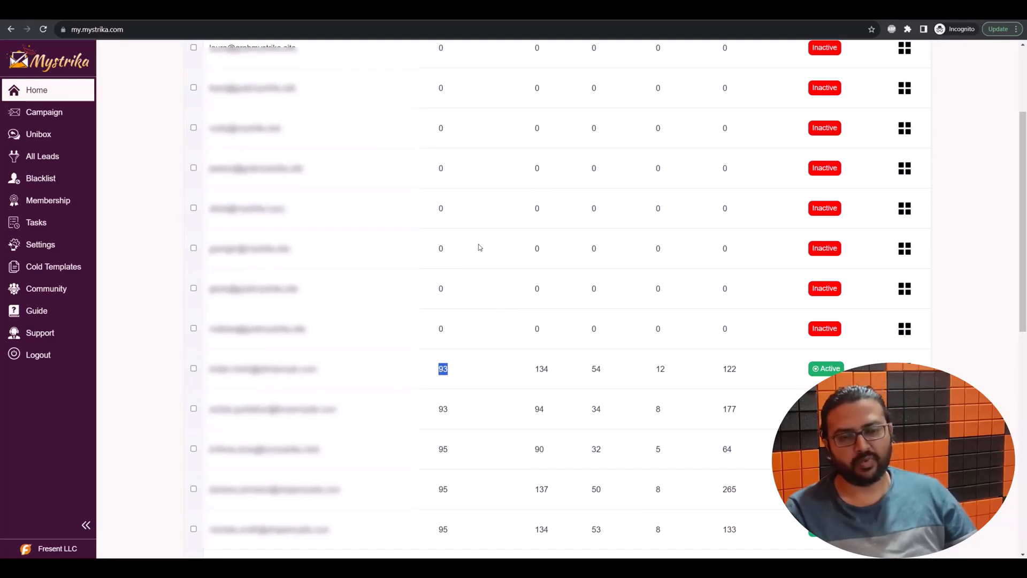
pyautogui.scroll(1, 348, 308)
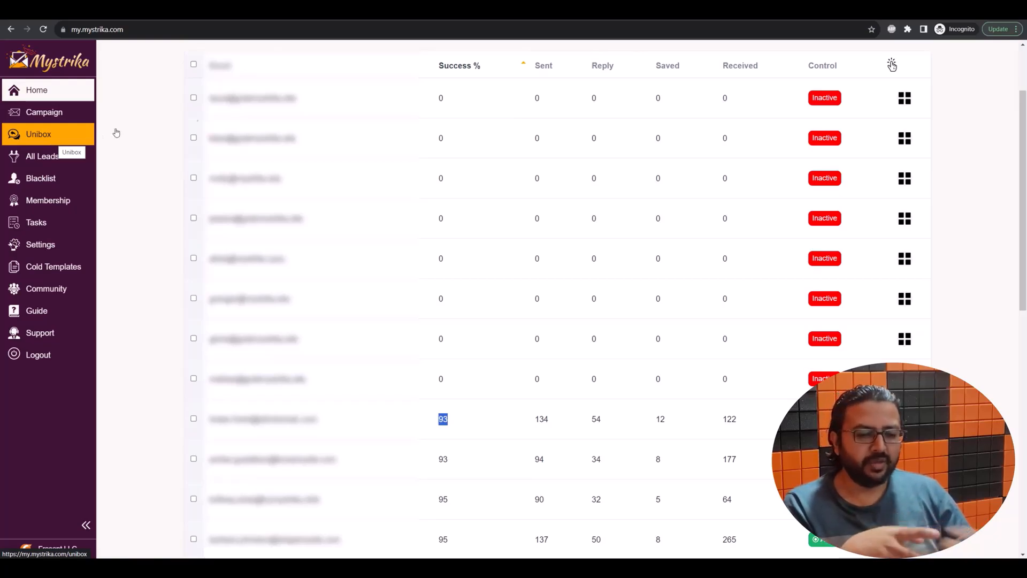
pyautogui.click(54, 140)
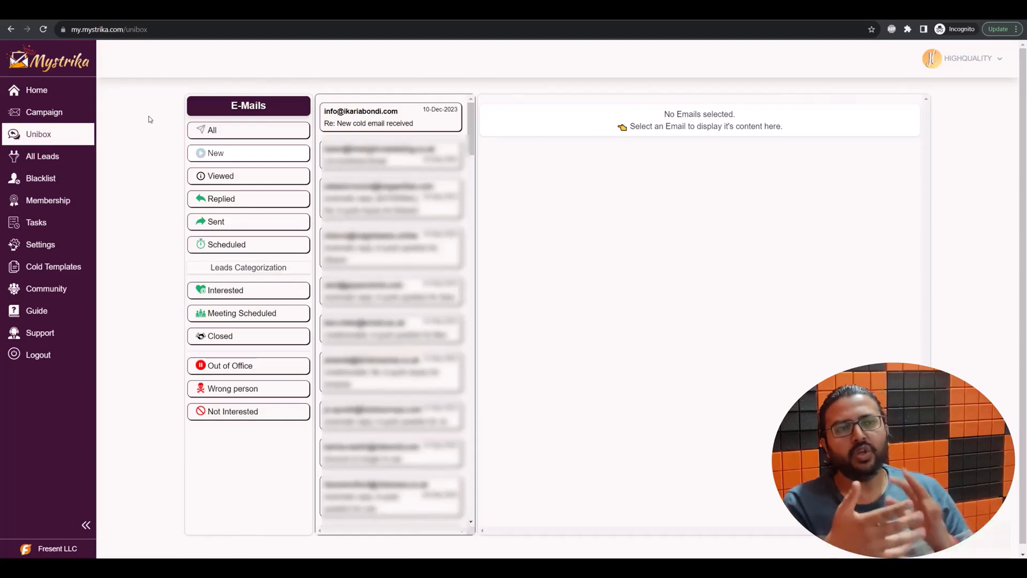